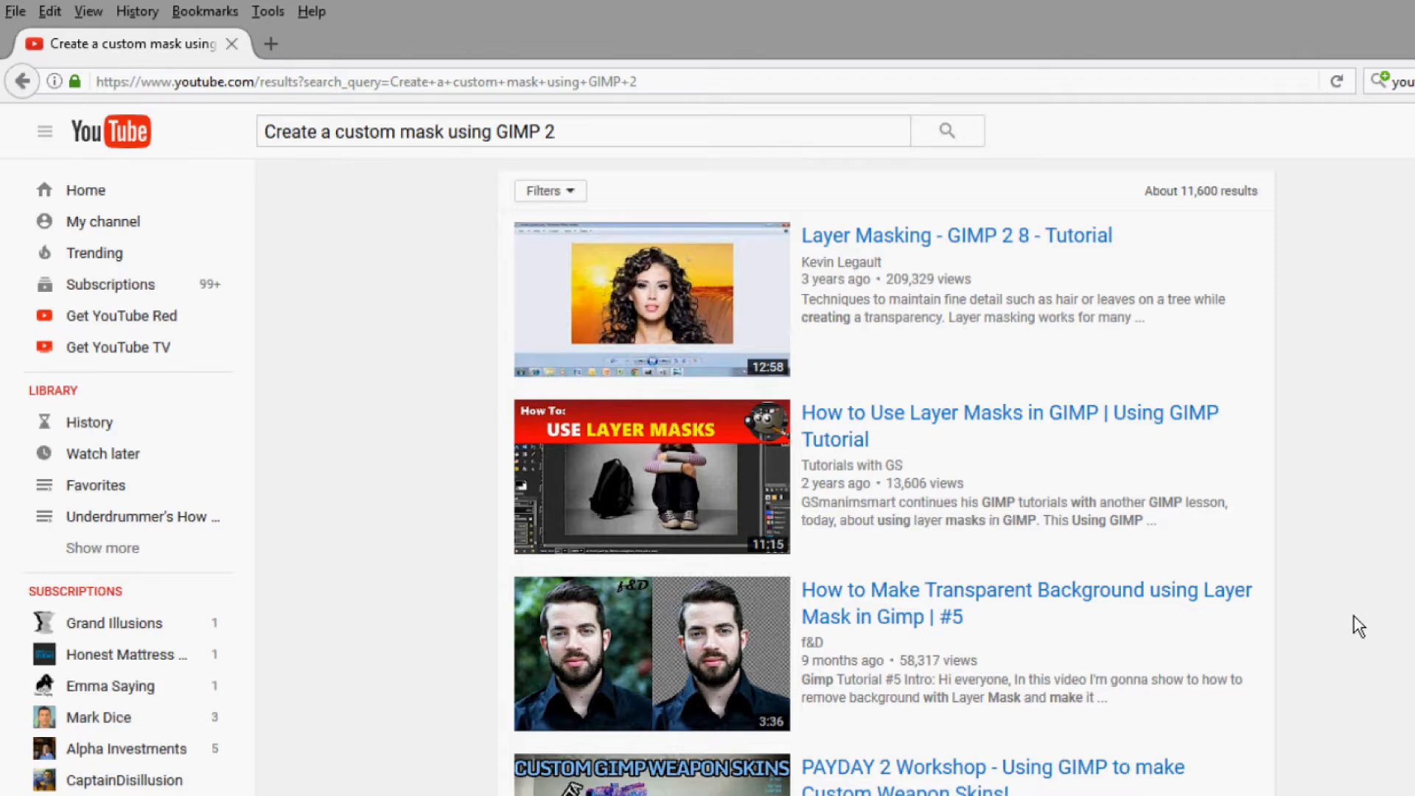
# - Look through the YouTube search results for tutorials on creating a custom mask in GIMP 2
pyautogui.scroll(-8, 1355, 621)
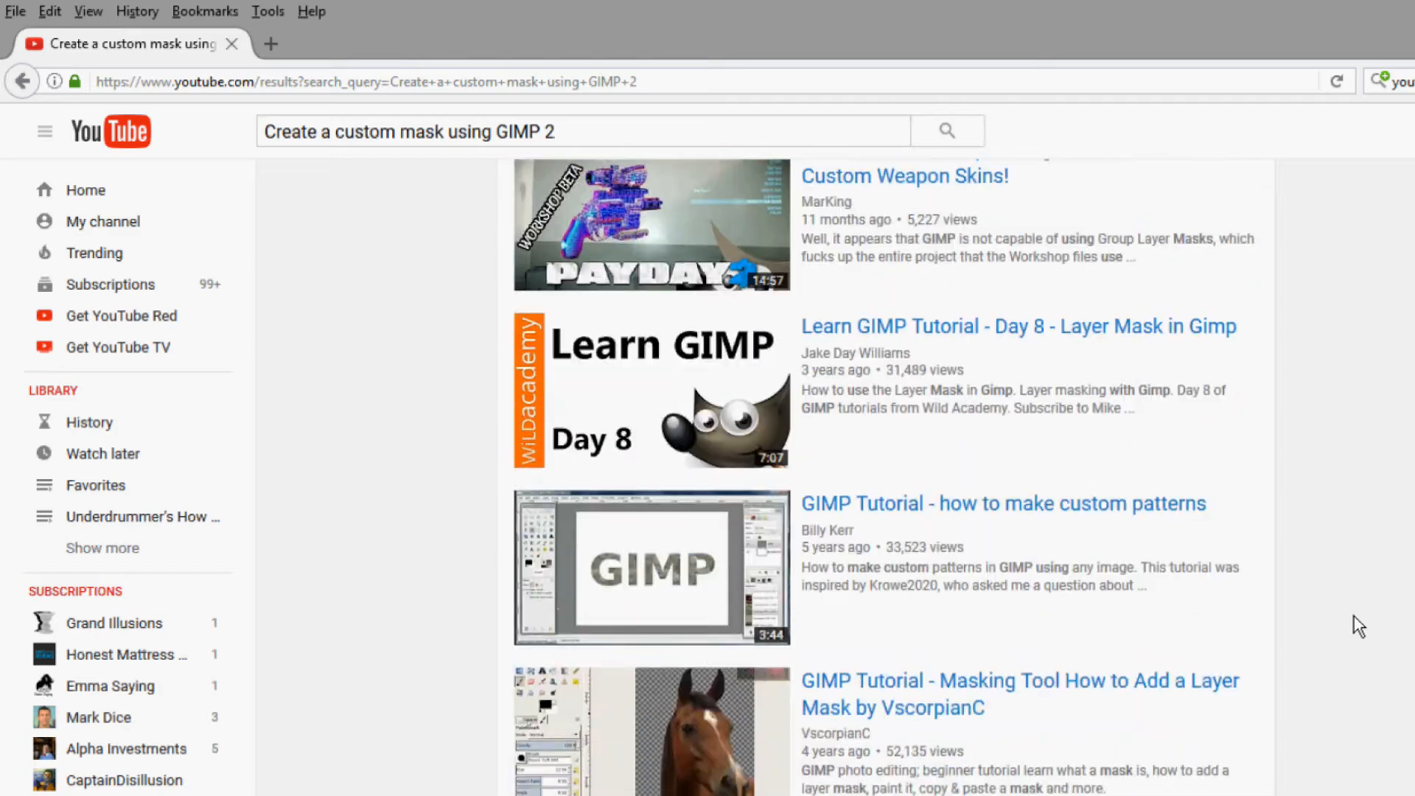
pyautogui.scroll(-3, 1355, 625)
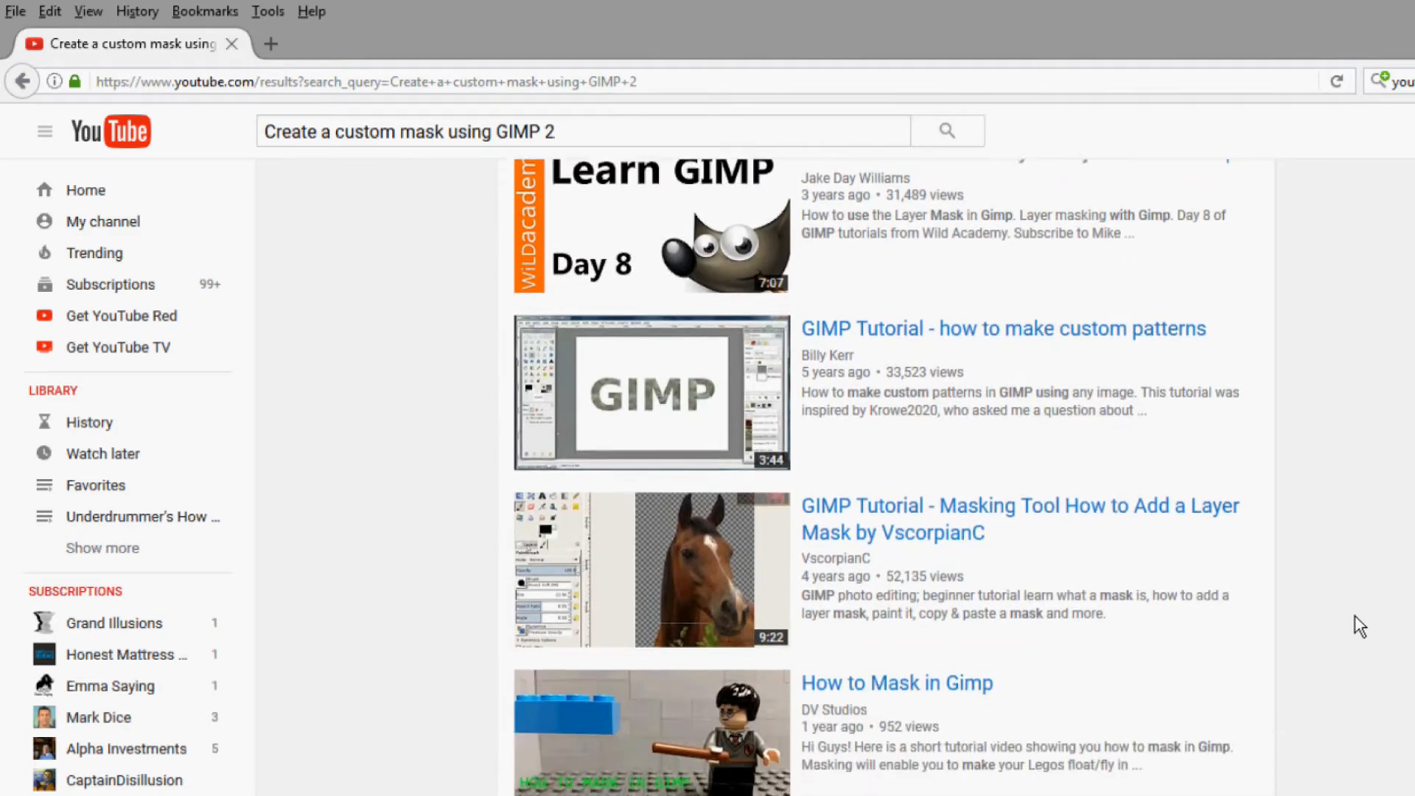
pyautogui.scroll(-5, 1360, 627)
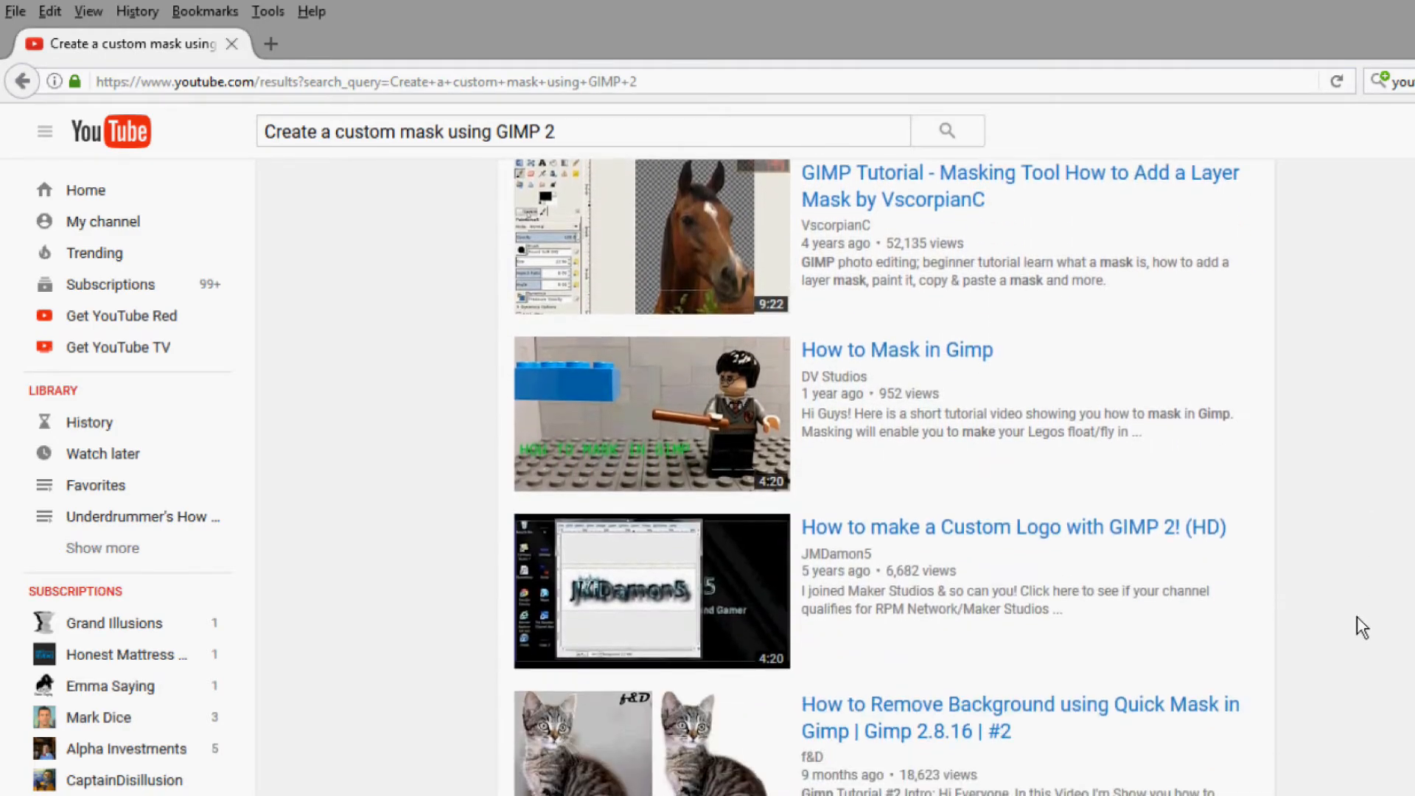
pyautogui.scroll(-2, 1356, 627)
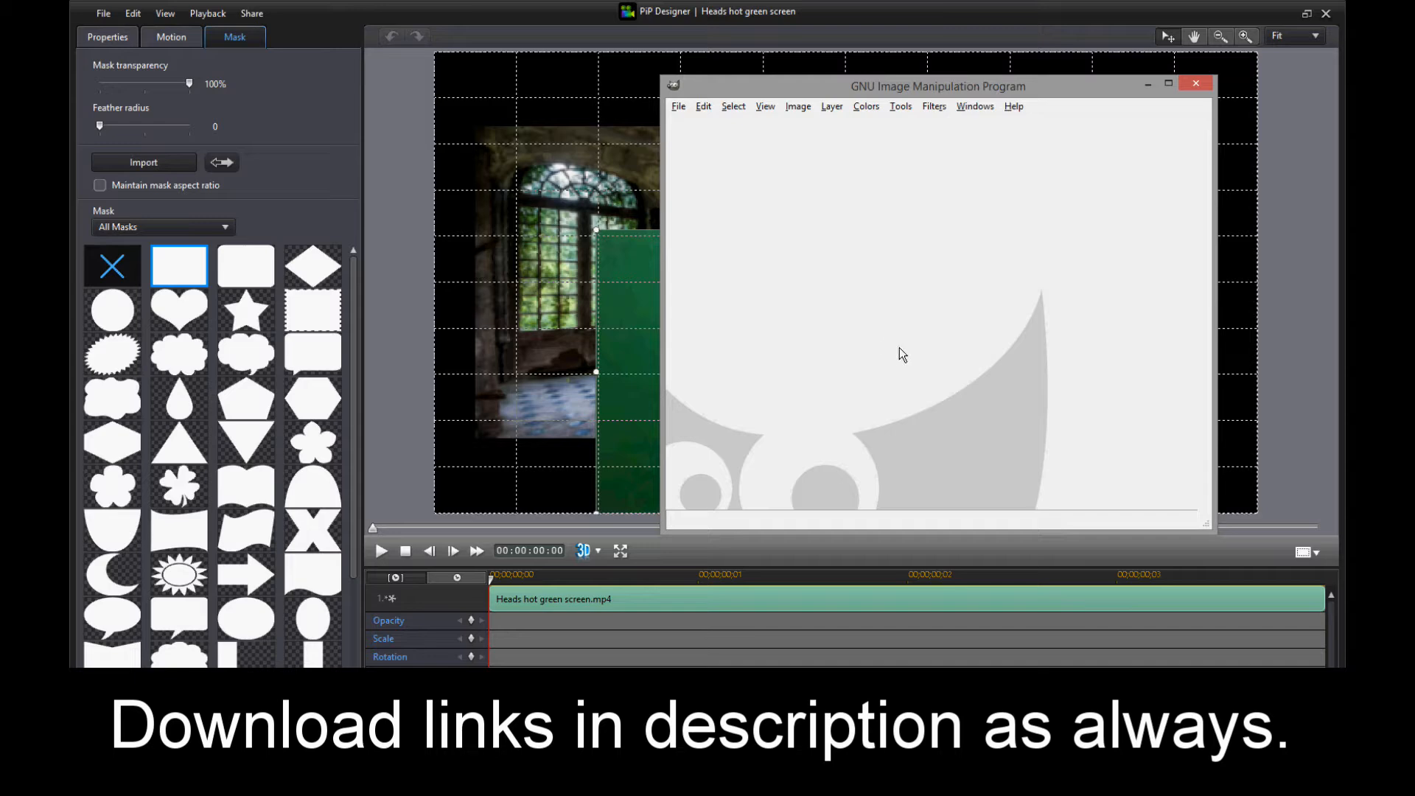
# - Start a new image in GIMP and set its width to 640 px
pyautogui.click(678, 106)
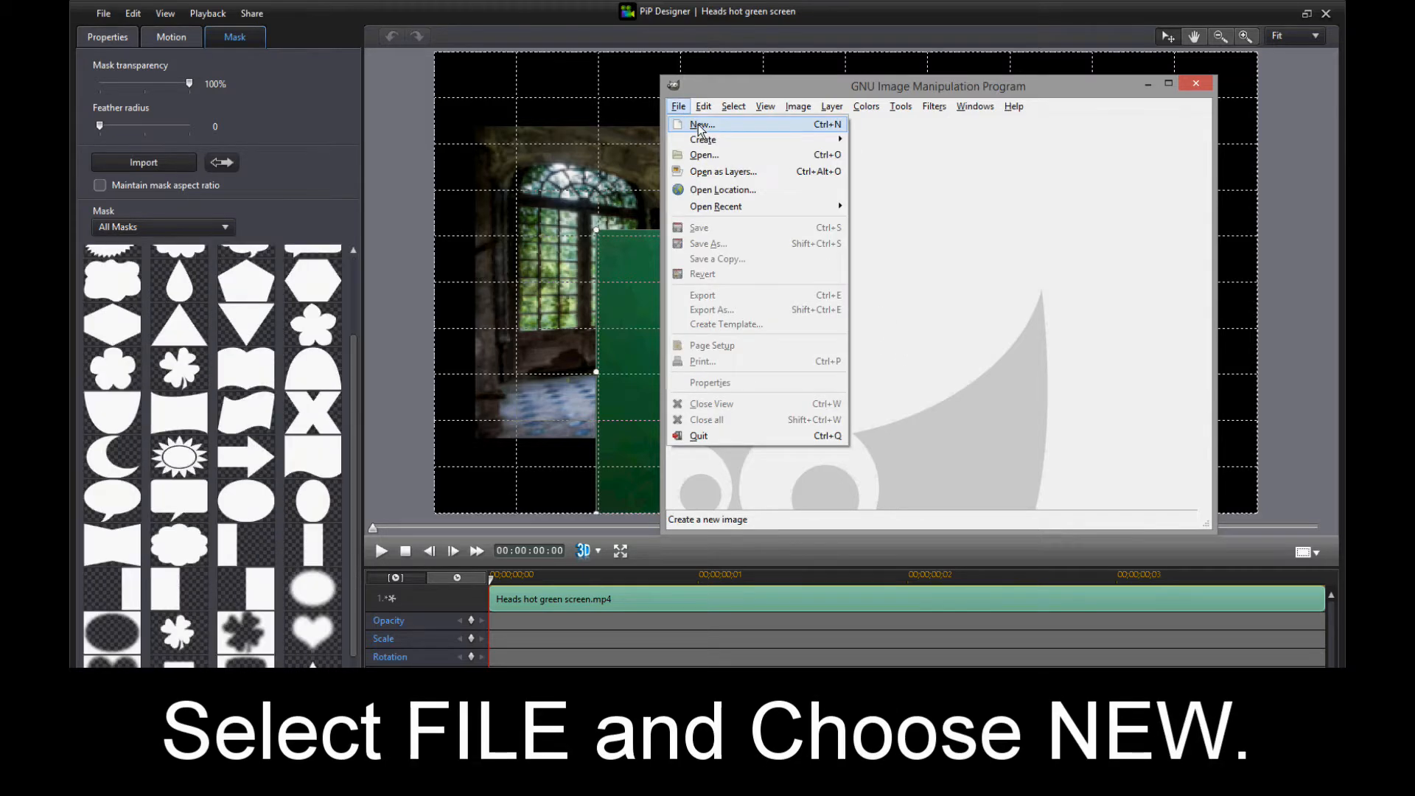
pyautogui.click(697, 125)
pyautogui.write('6')
pyautogui.press('BackSpace')
pyautogui.press('BackSpace')
pyautogui.press('BackSpace')
pyautogui.press('BackSpace')
pyautogui.write('640')
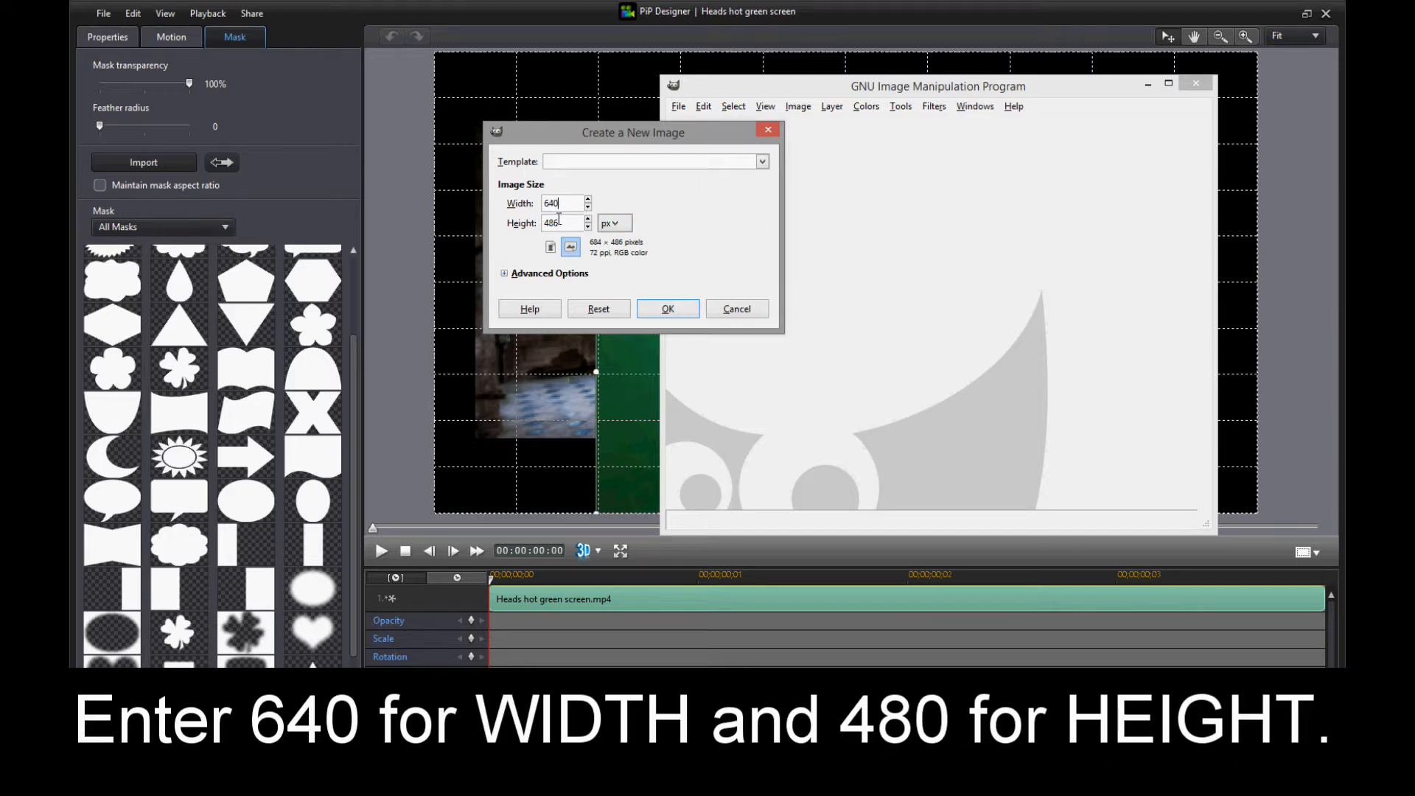
# - Set the new image's height to 480 px, create the image and maximize its window
pyautogui.moveTo(565, 222); pyautogui.dragTo(525, 223)
pyautogui.write('1480')
pyautogui.press('BackSpace')
pyautogui.press('BackSpace')
pyautogui.press('BackSpace')
pyautogui.press('BackSpace')
pyautogui.write('480')
pyautogui.click(684, 311)
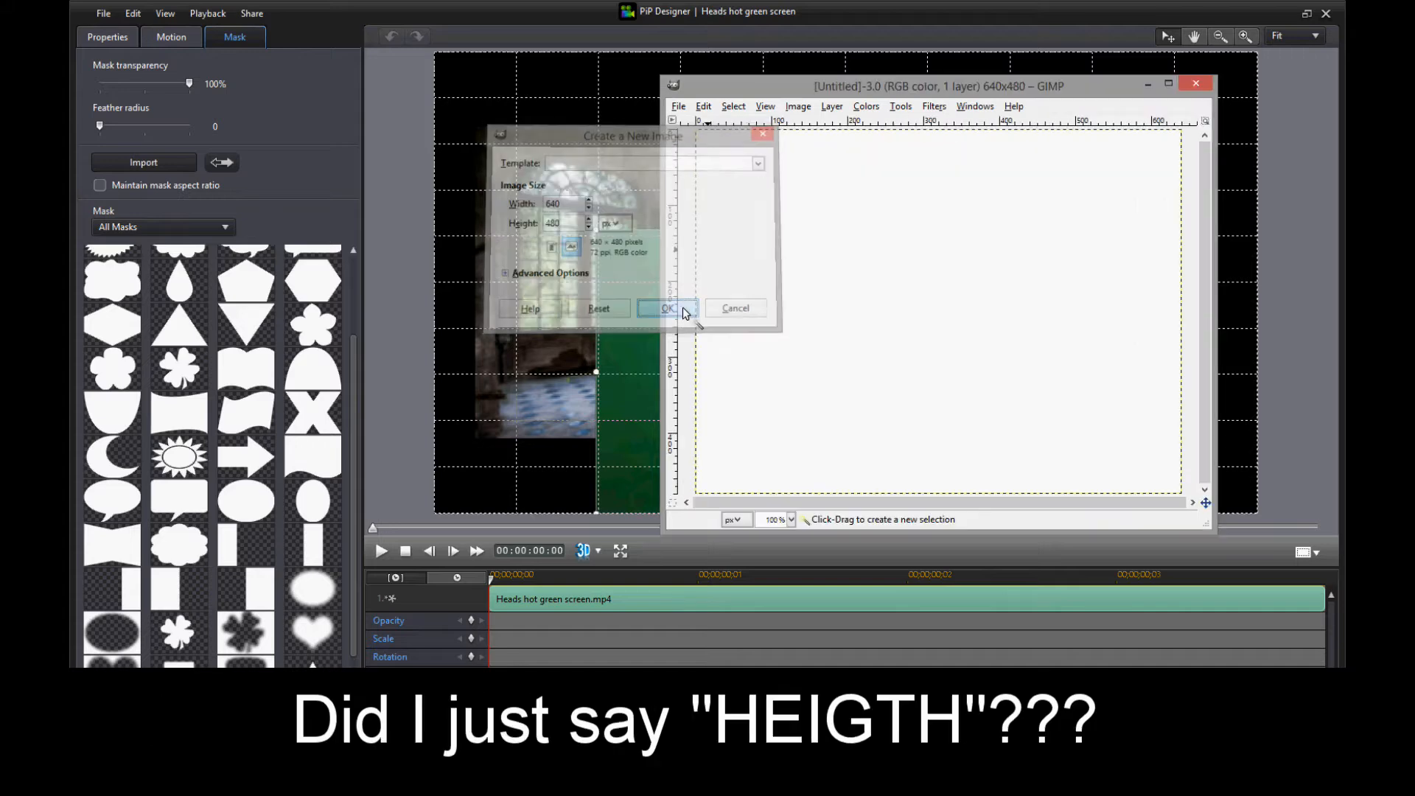
pyautogui.click(1168, 86)
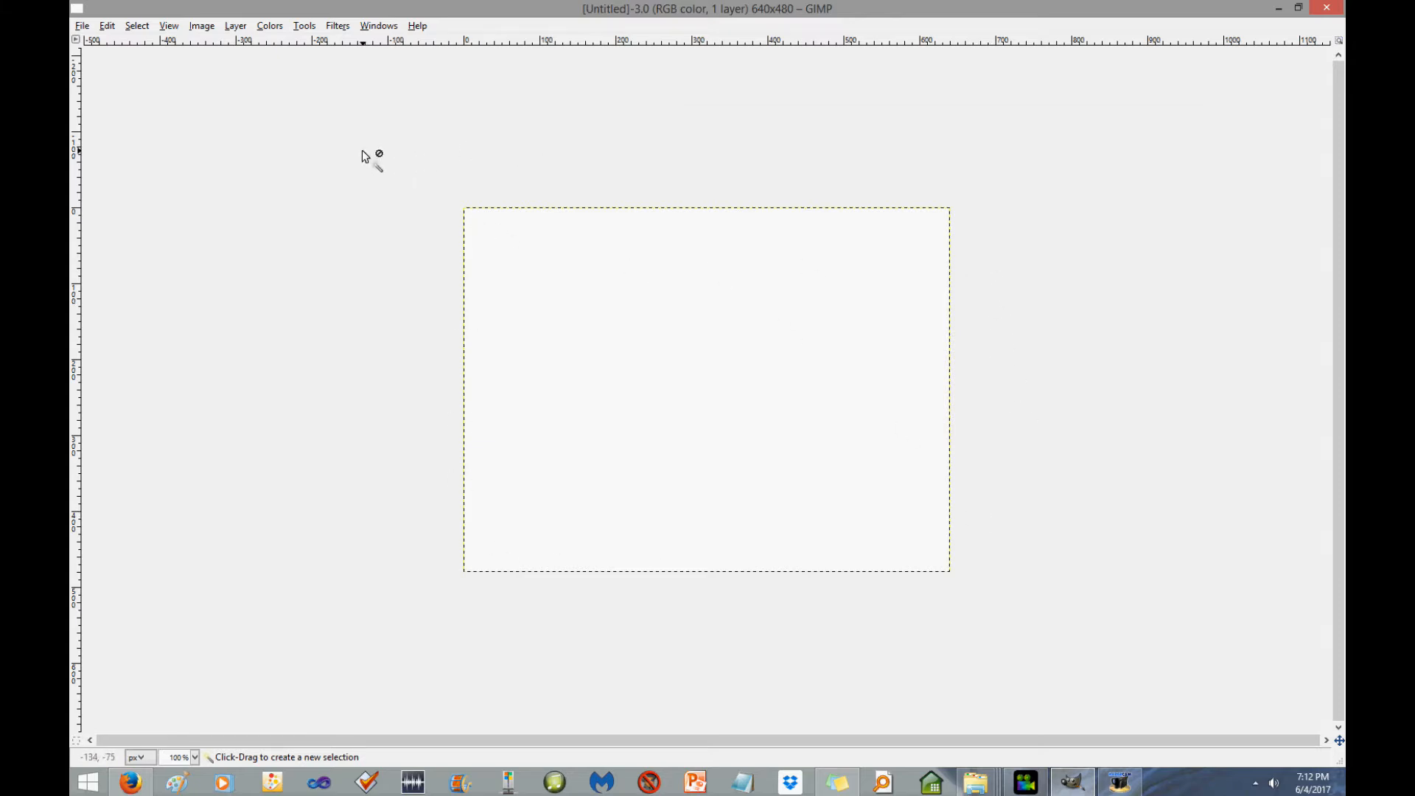
# - Open a new toolbox beside the canvas and activate the Paintbrush tool
pyautogui.click(302, 28)
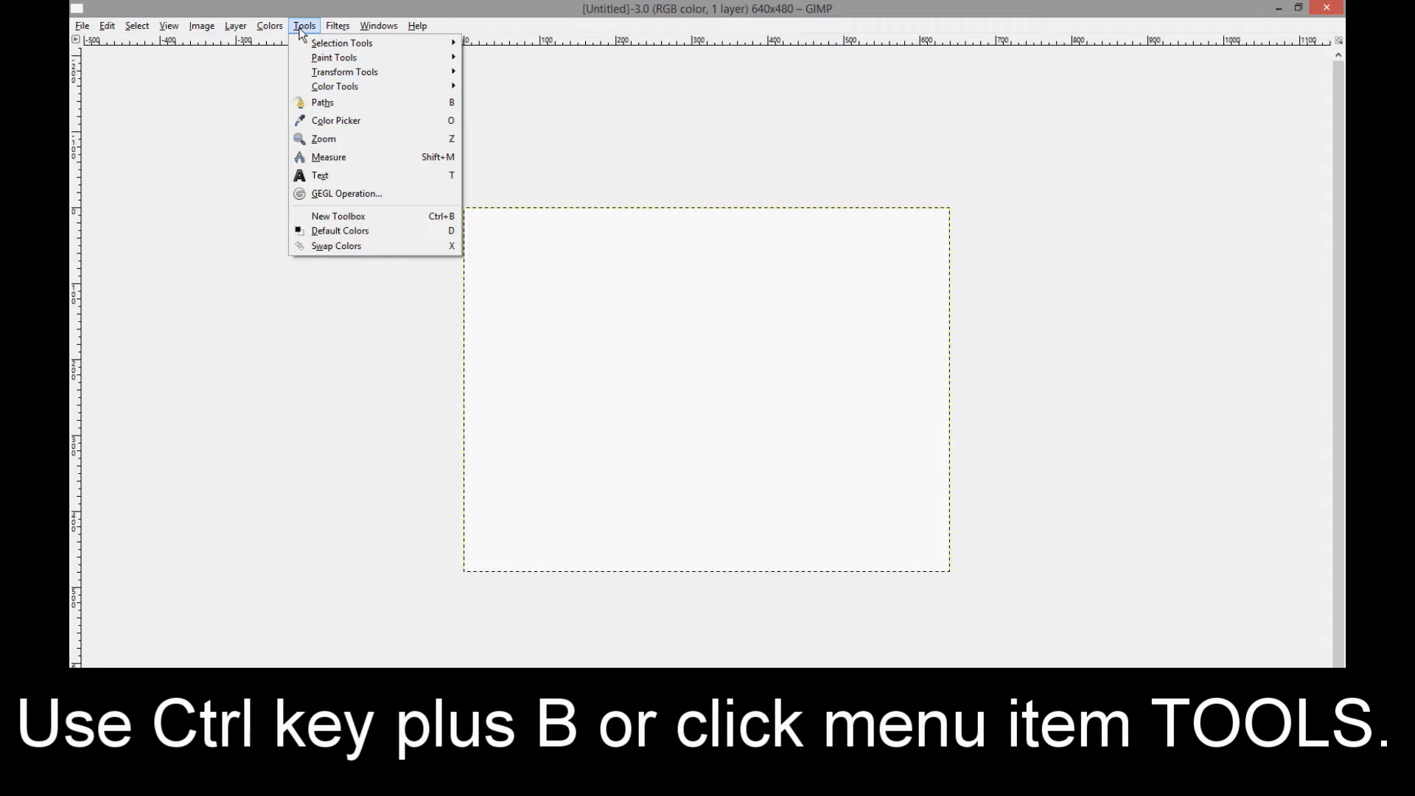
pyautogui.click(341, 216)
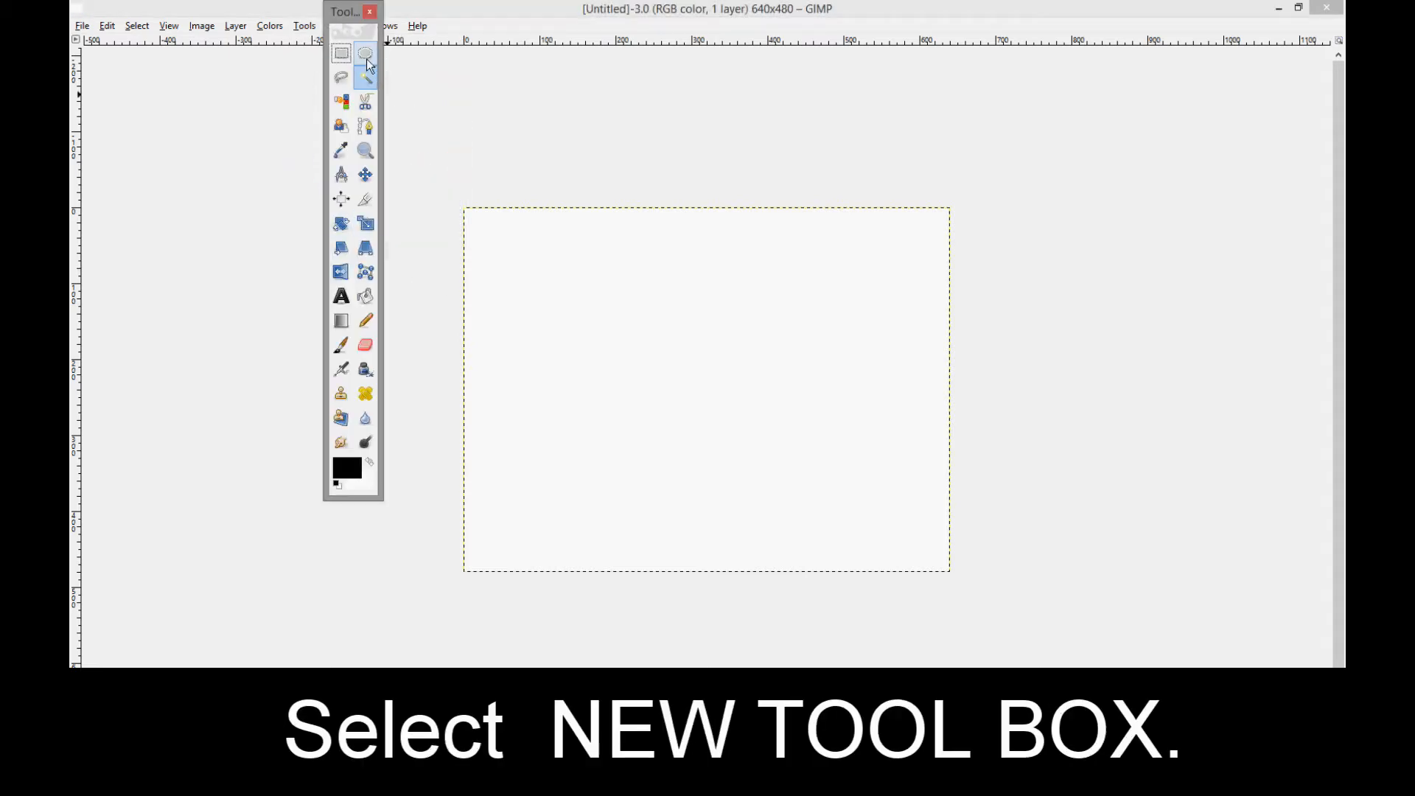
pyautogui.moveTo(346, 11); pyautogui.dragTo(180, 105)
pyautogui.press('p')
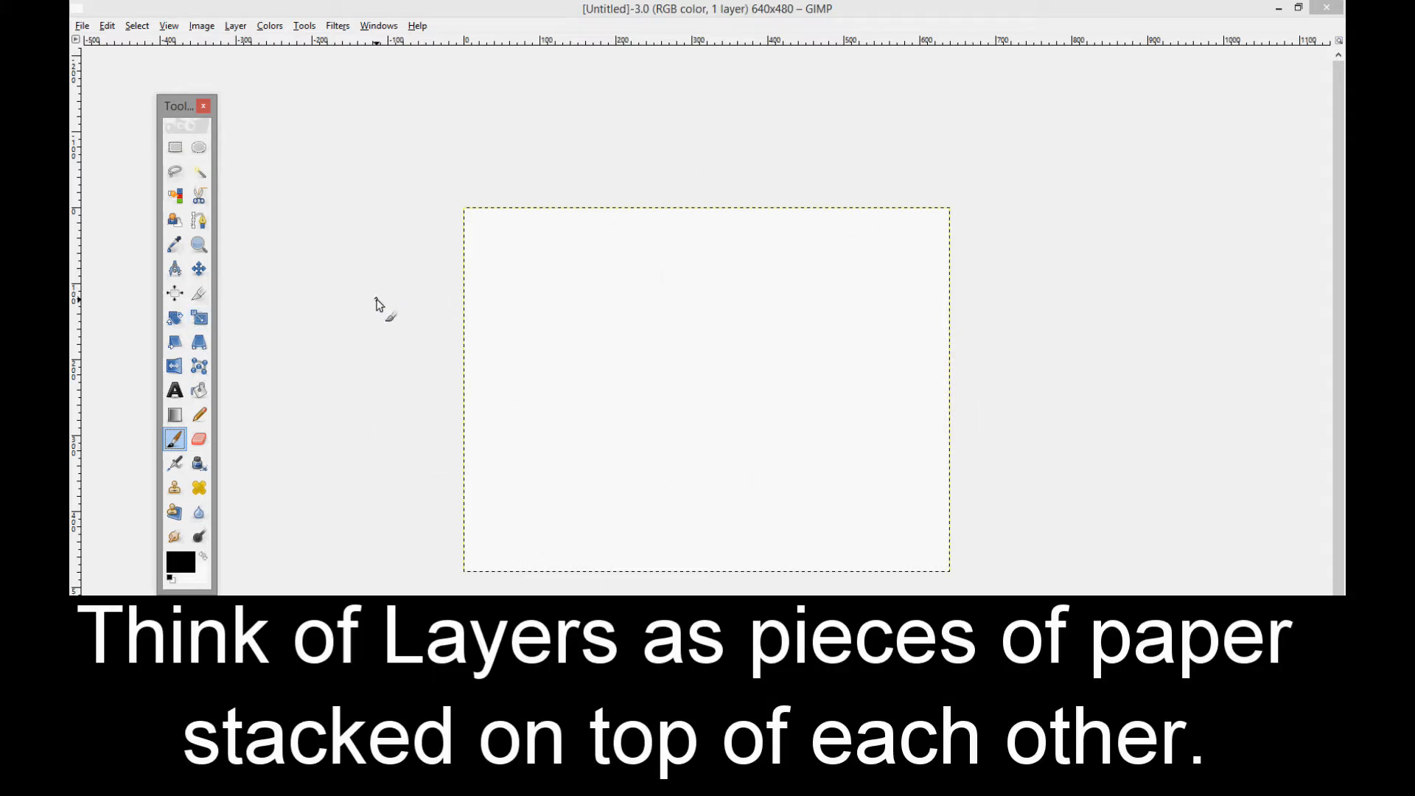
pyautogui.click(257, 367)
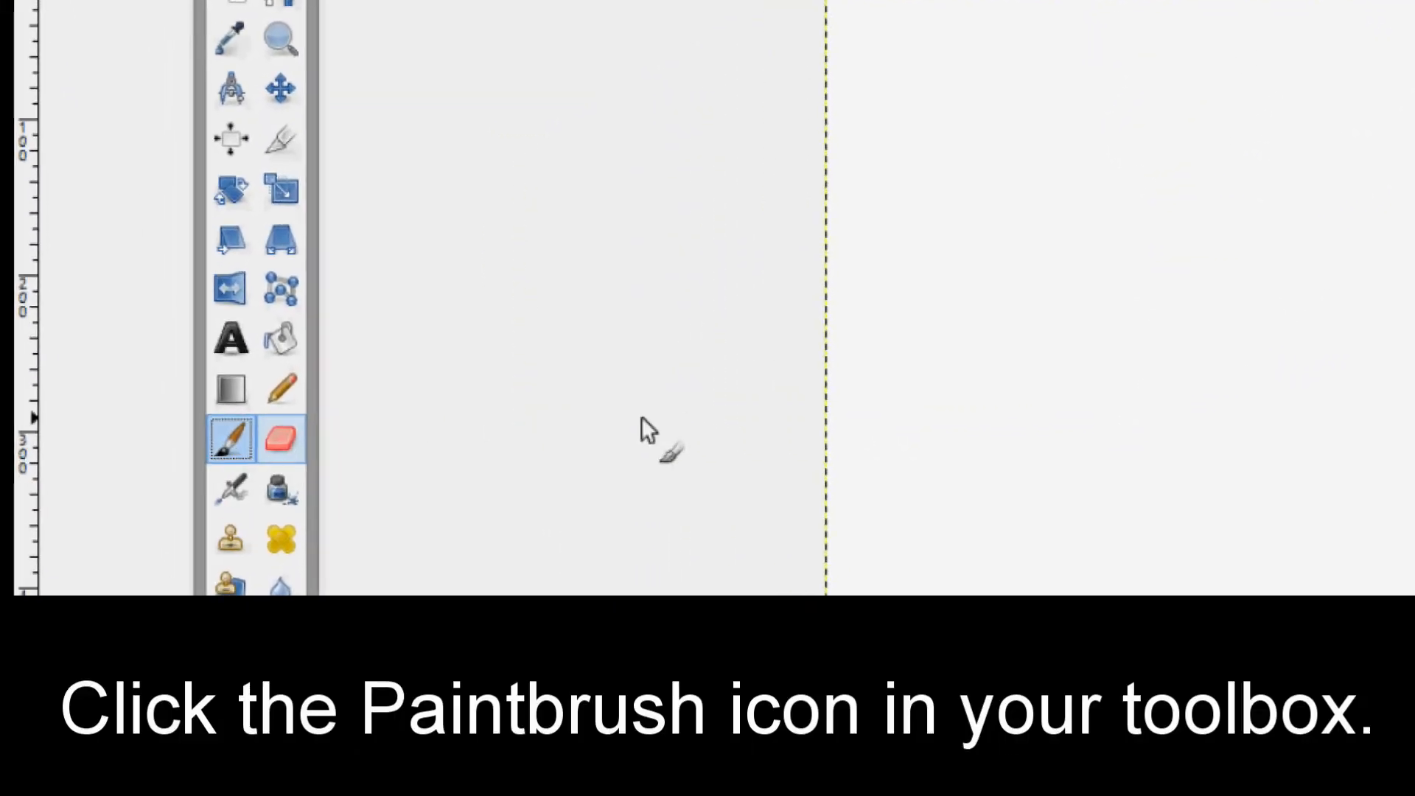
pyautogui.moveTo(510, 404); pyautogui.dragTo(514, 375)
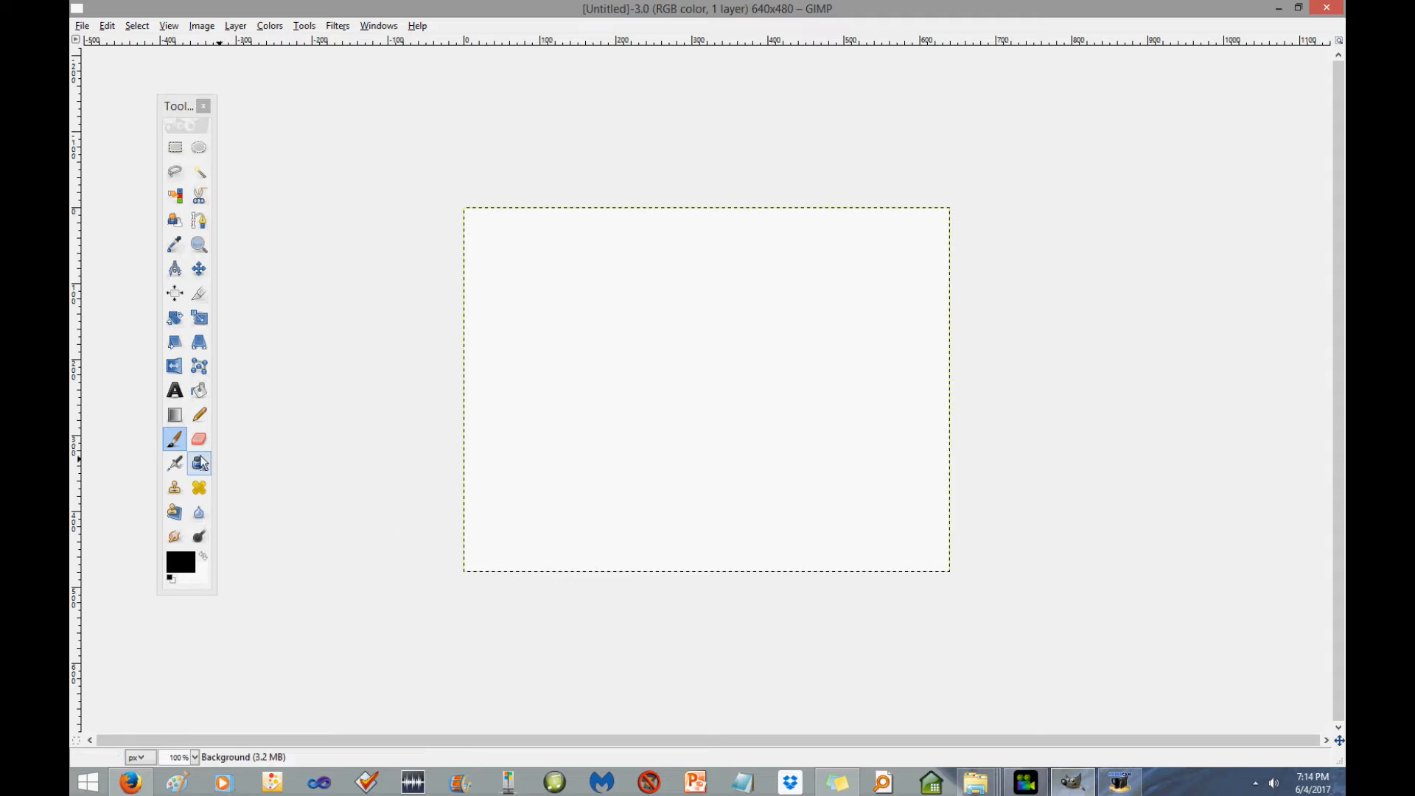
# - Try a freehand looping paintbrush stroke across the canvas and undo it
pyautogui.moveTo(644, 348)
pyautogui.mouseDown()
pyautogui.moveTo(650, 414)
pyautogui.moveTo(703, 258)
pyautogui.moveTo(746, 402)
pyautogui.moveTo(829, 333)
pyautogui.moveTo(828, 413)
pyautogui.mouseUp()
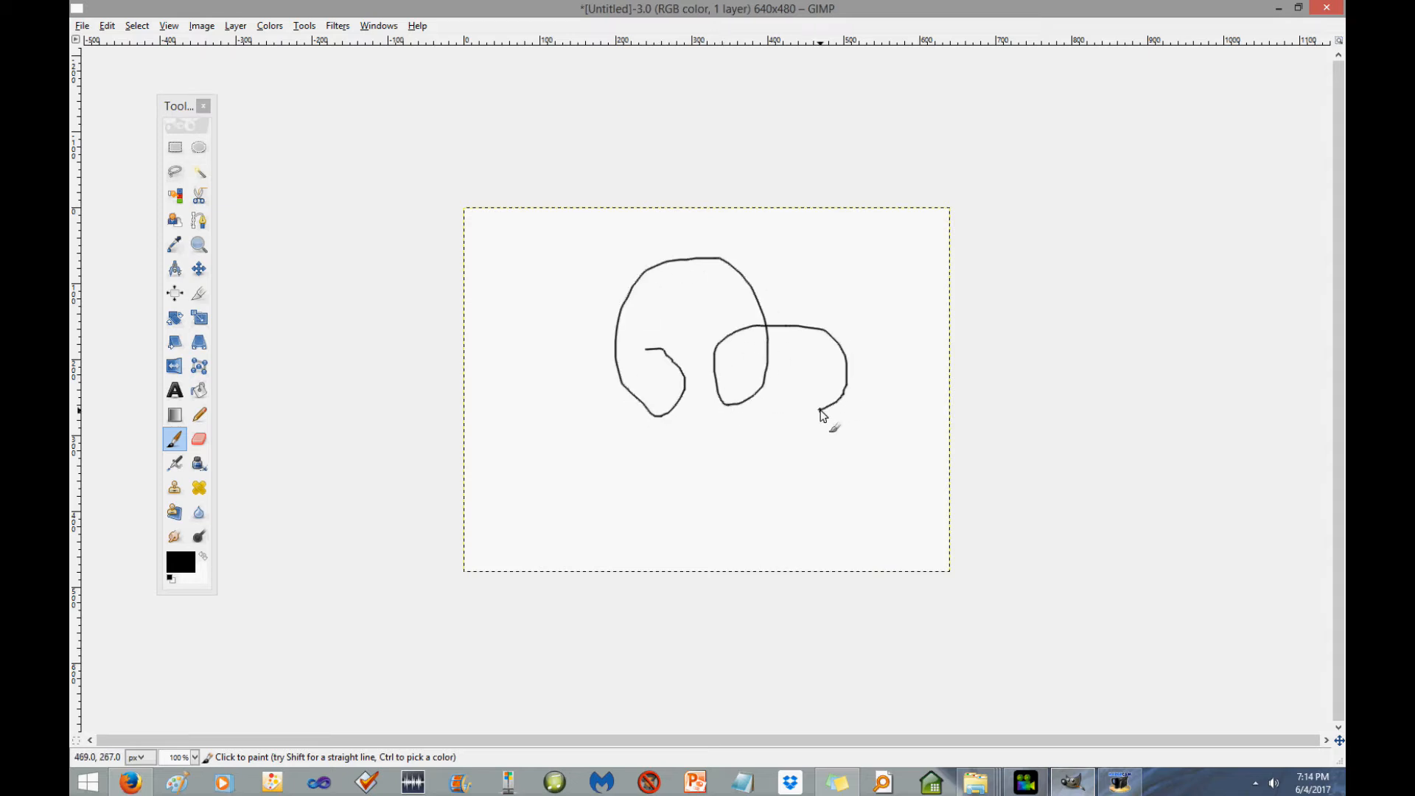
pyautogui.hotkey('ctrl', 'z')
pyautogui.hotkey('ctrl', 'z')
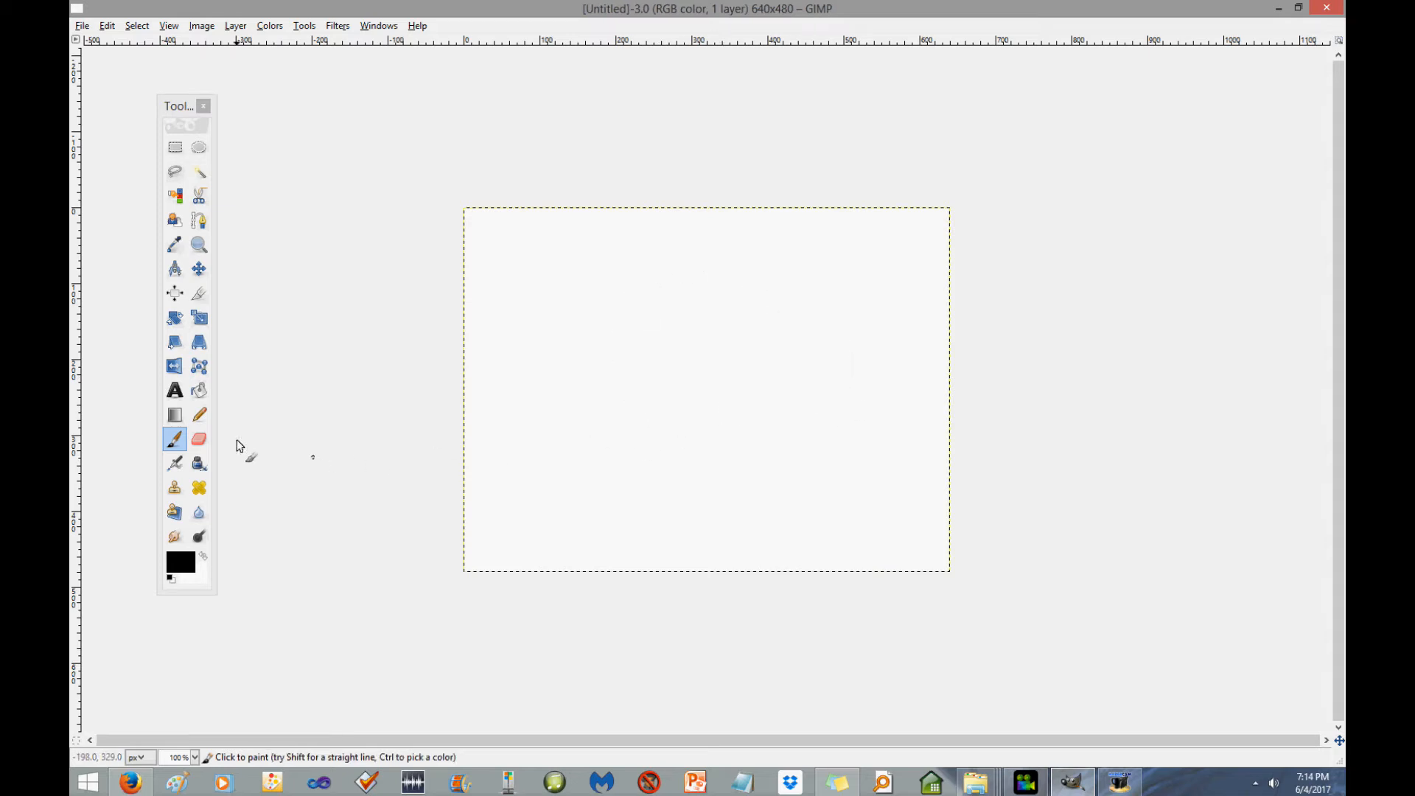
# - Open the Paintbrush tool options, adjust the brush size and close the options
pyautogui.doubleClick(177, 436)
pyautogui.moveTo(197, 338); pyautogui.dragTo(337, 204)
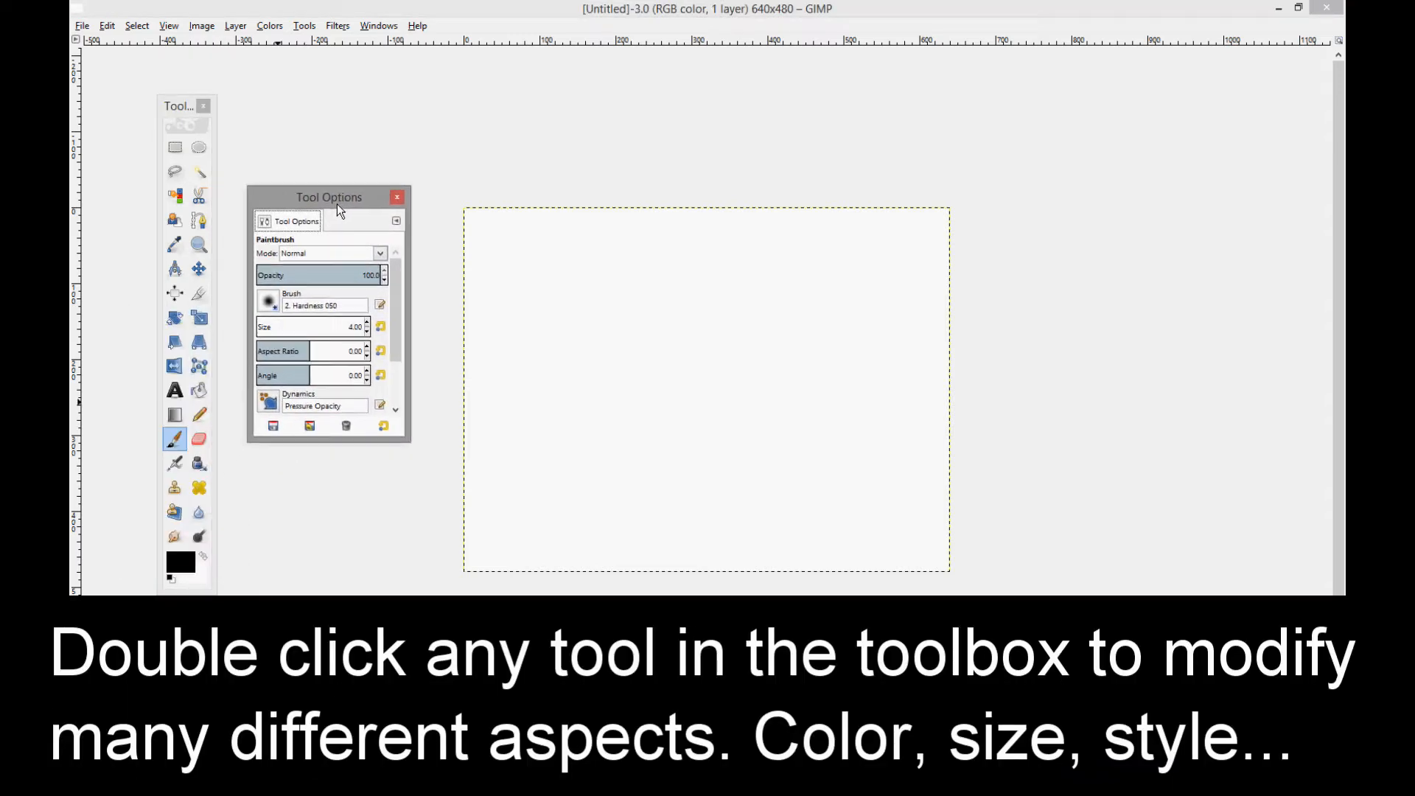
pyautogui.click(367, 323)
pyautogui.click(396, 199)
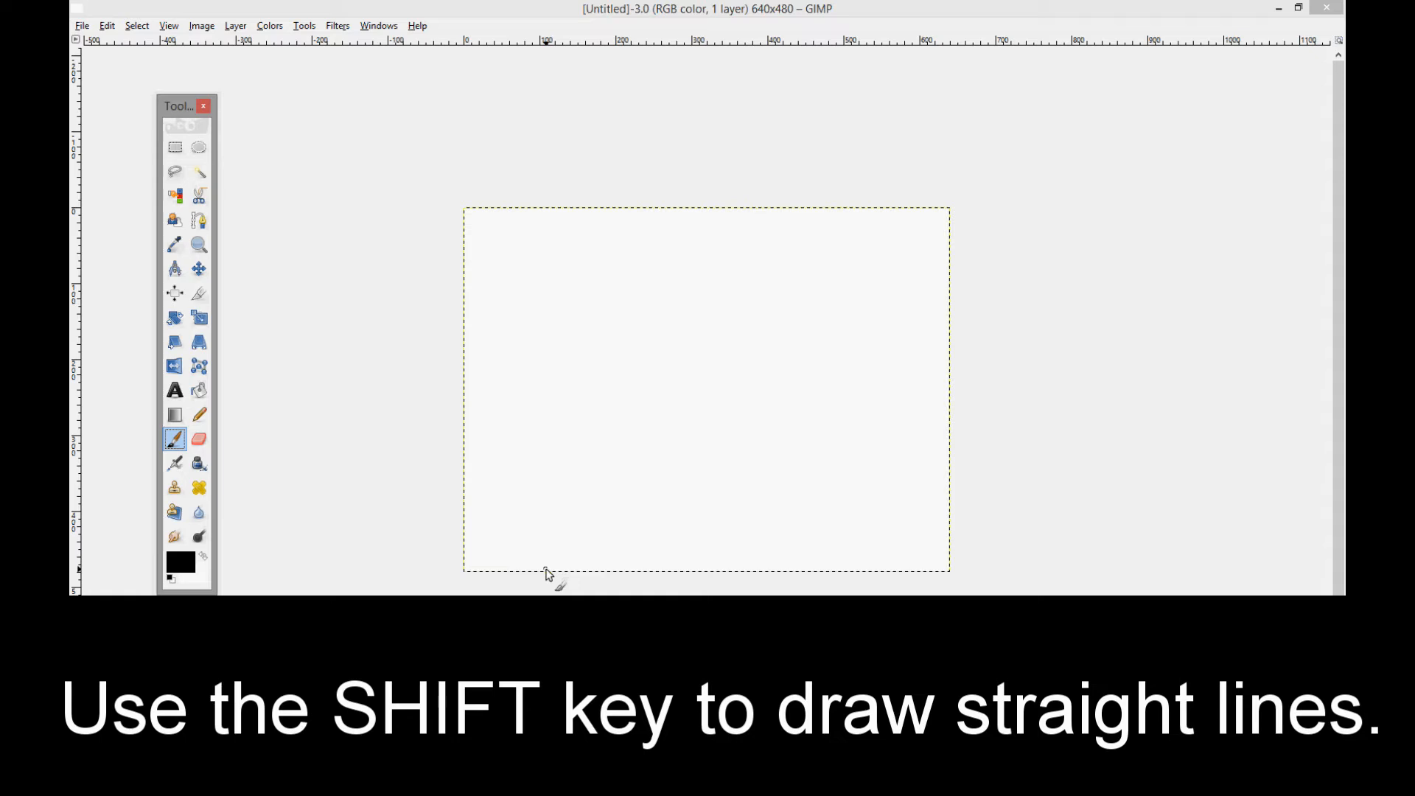
# - Paint the first side of the mask outline as a straight vertical line from the canvas's lower edge and a diagonal line inward to the shoulder
pyautogui.click(545, 570)
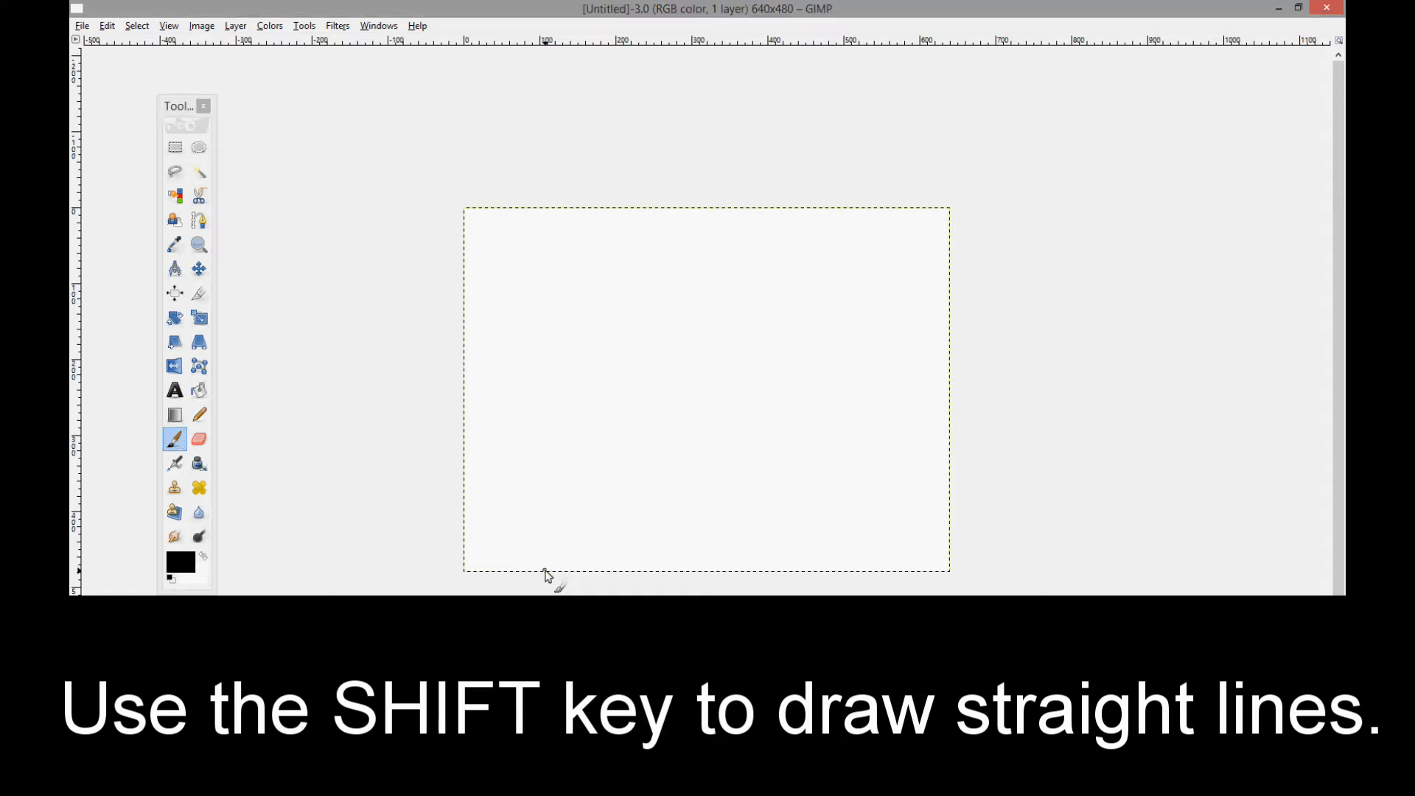
pyautogui.moveTo(546, 572)
pyautogui.mouseDown()
pyautogui.moveTo(537, 473)
pyautogui.moveTo(556, 398)
pyautogui.mouseUp()
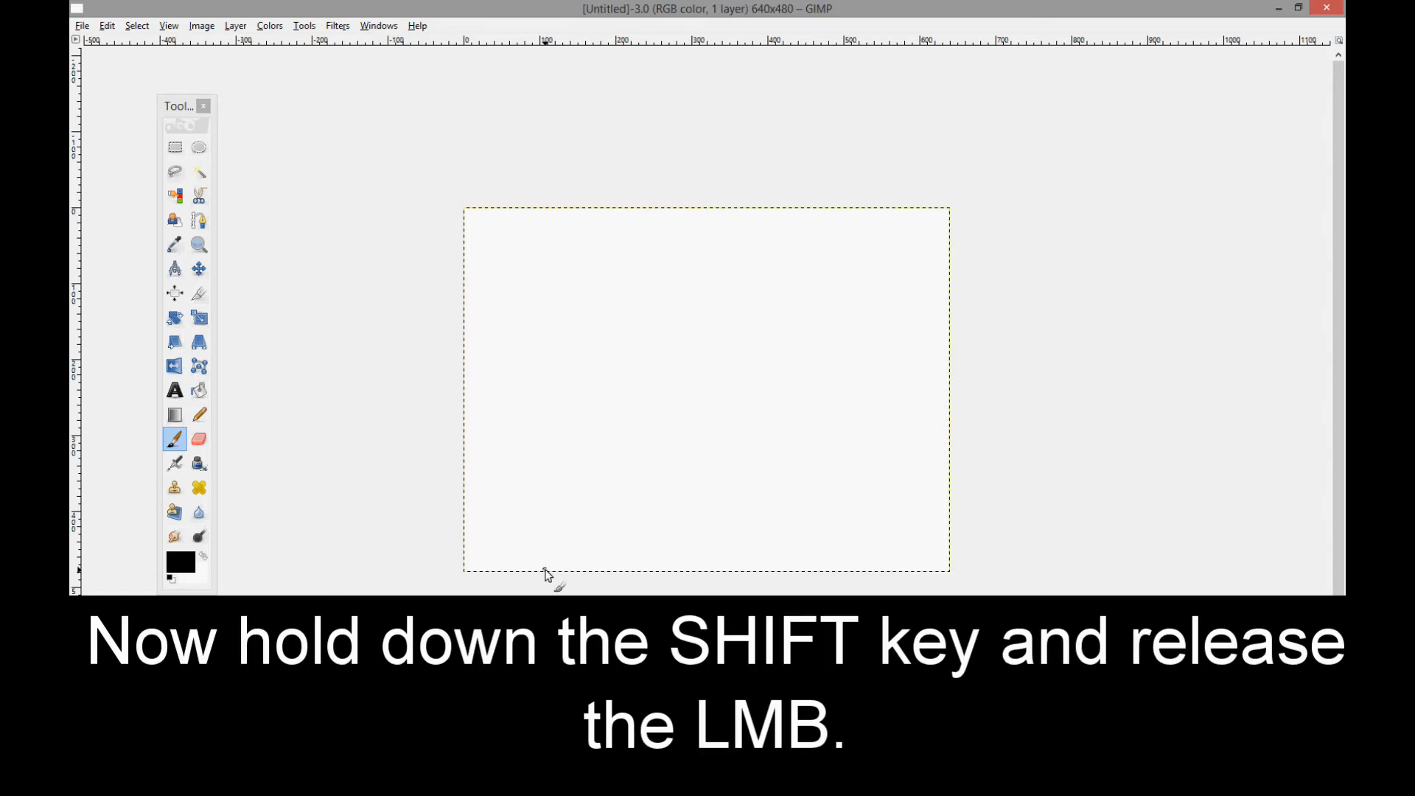
pyautogui.click(546, 572)
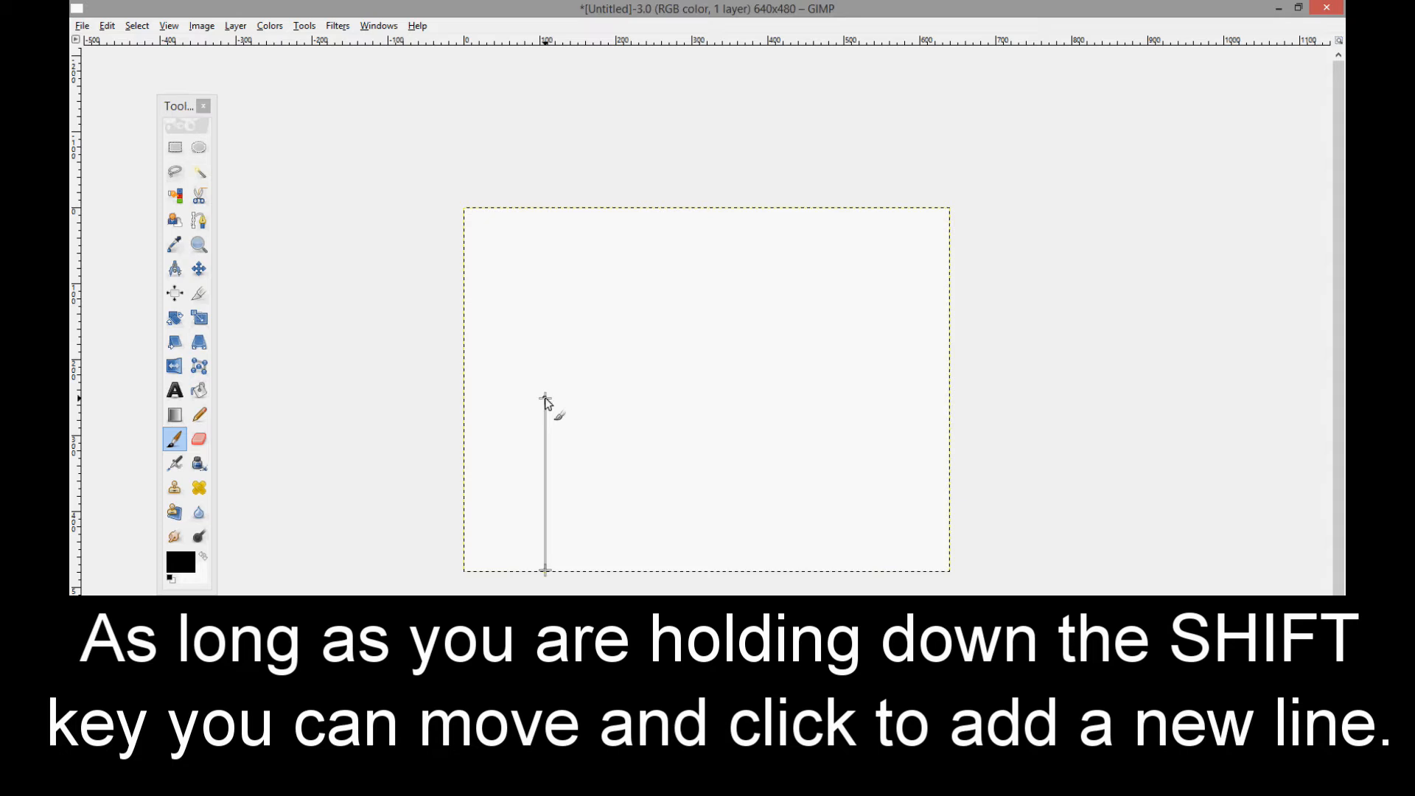
pyautogui.keyDown('shift'); pyautogui.click(545, 399); pyautogui.keyUp('shift')
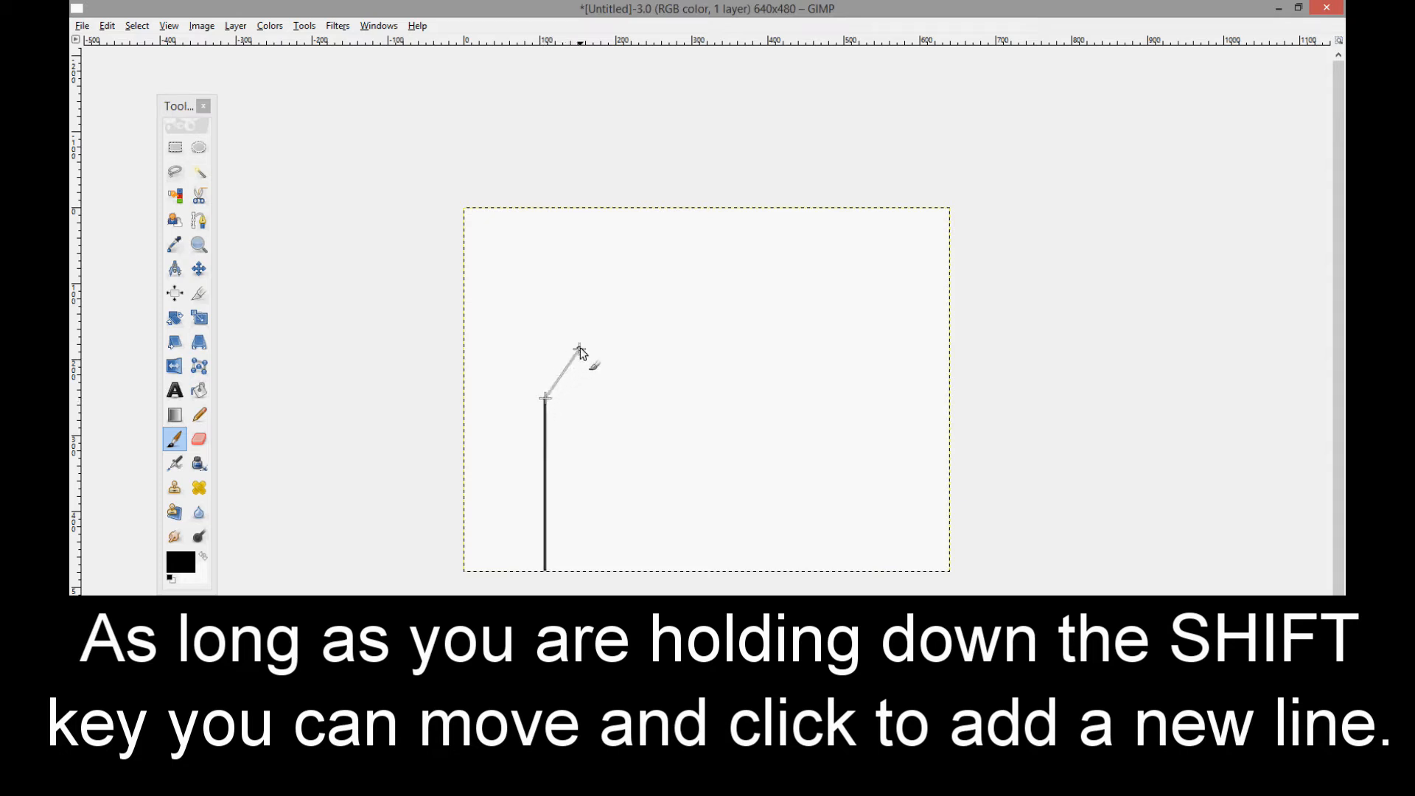
pyautogui.keyDown('shift'); pyautogui.click(634, 294); pyautogui.keyUp('shift')
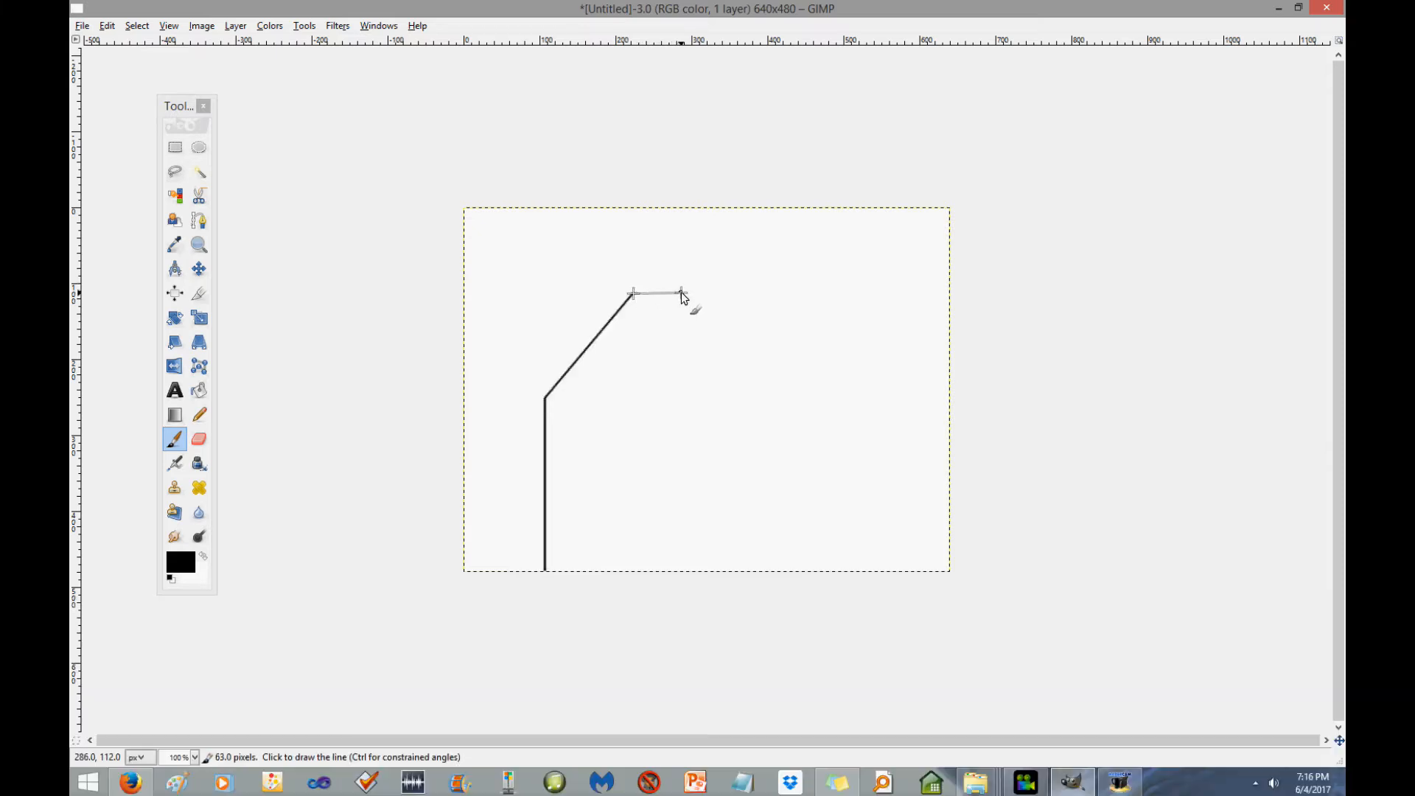
# - Continue the outline with connected straight lines around the narrow head section and down the opposite side to the lower edge at about (538, 480)
pyautogui.keyDown('shift'); pyautogui.click(681, 294); pyautogui.keyUp('shift')
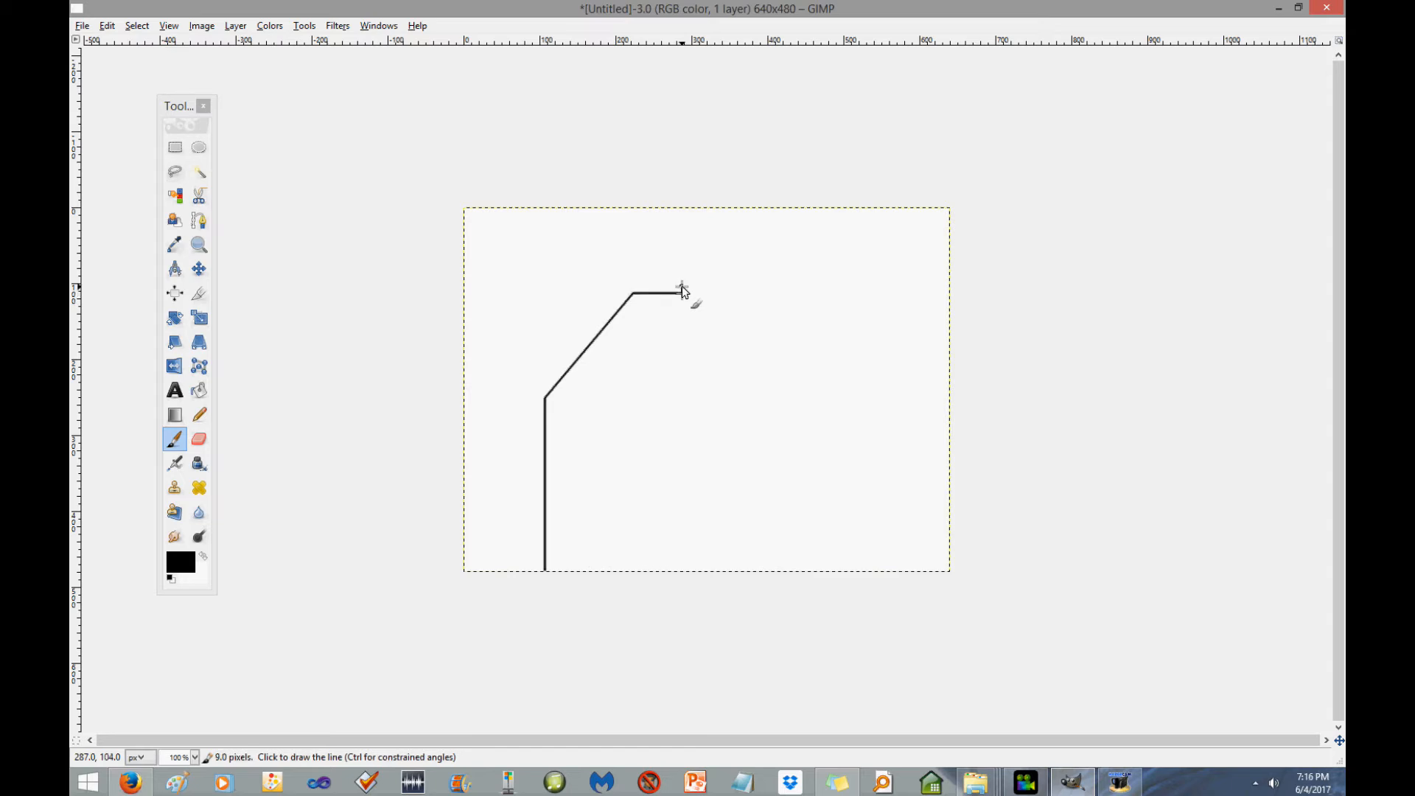
pyautogui.keyDown('shift'); pyautogui.click(682, 243); pyautogui.keyUp('shift')
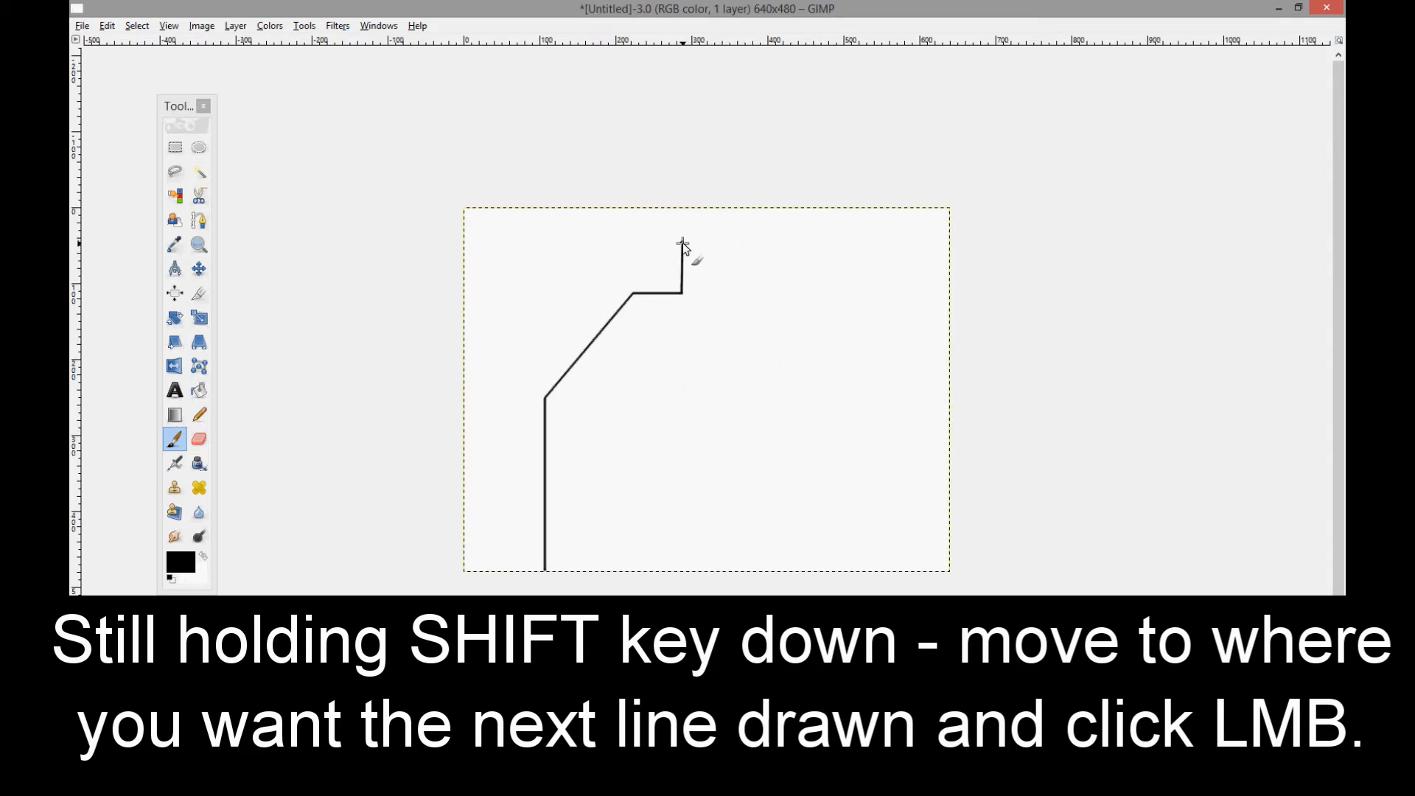
pyautogui.keyDown('shift'); pyautogui.click(733, 244); pyautogui.keyUp('shift')
pyautogui.keyDown('shift'); pyautogui.click(735, 292); pyautogui.keyUp('shift')
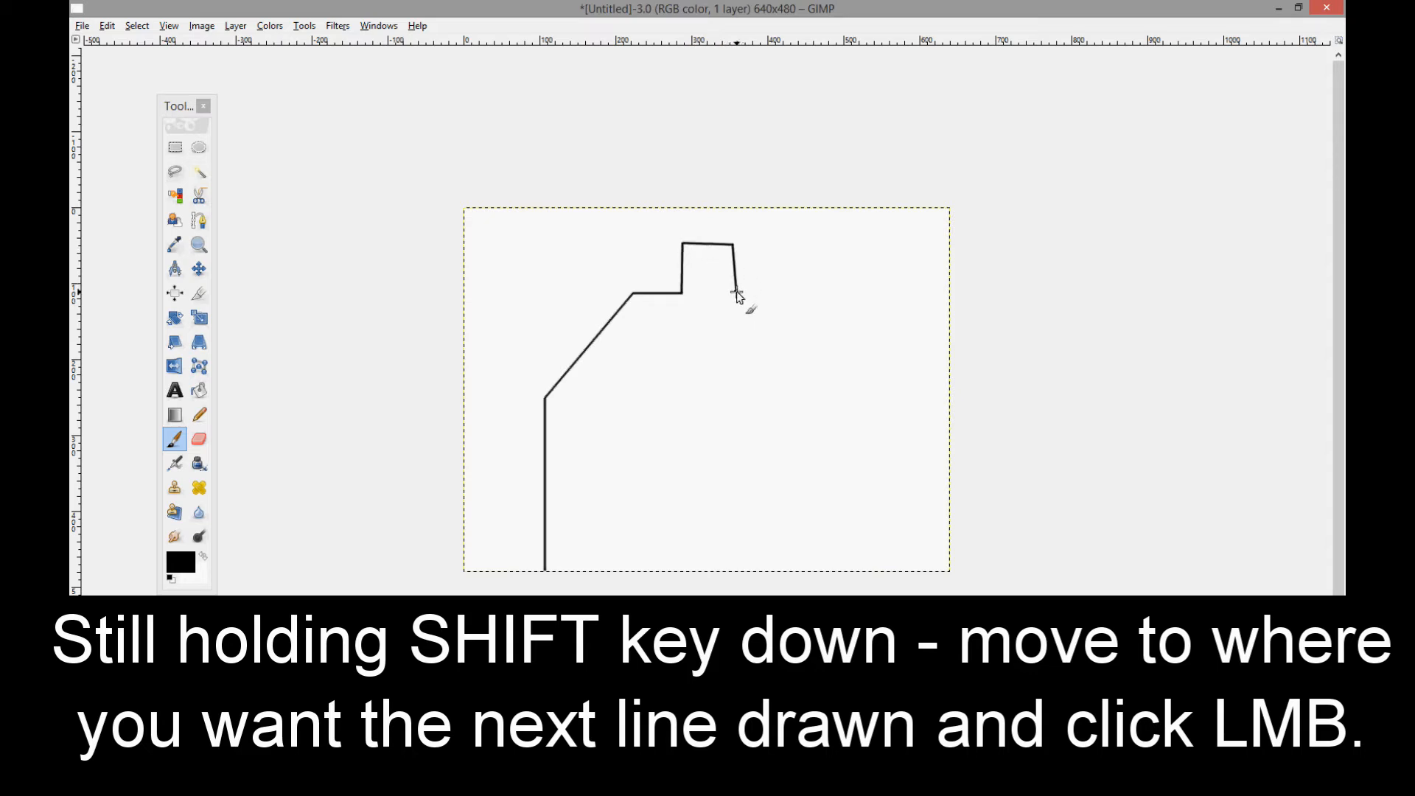
pyautogui.keyDown('shift'); pyautogui.click(811, 293); pyautogui.keyUp('shift')
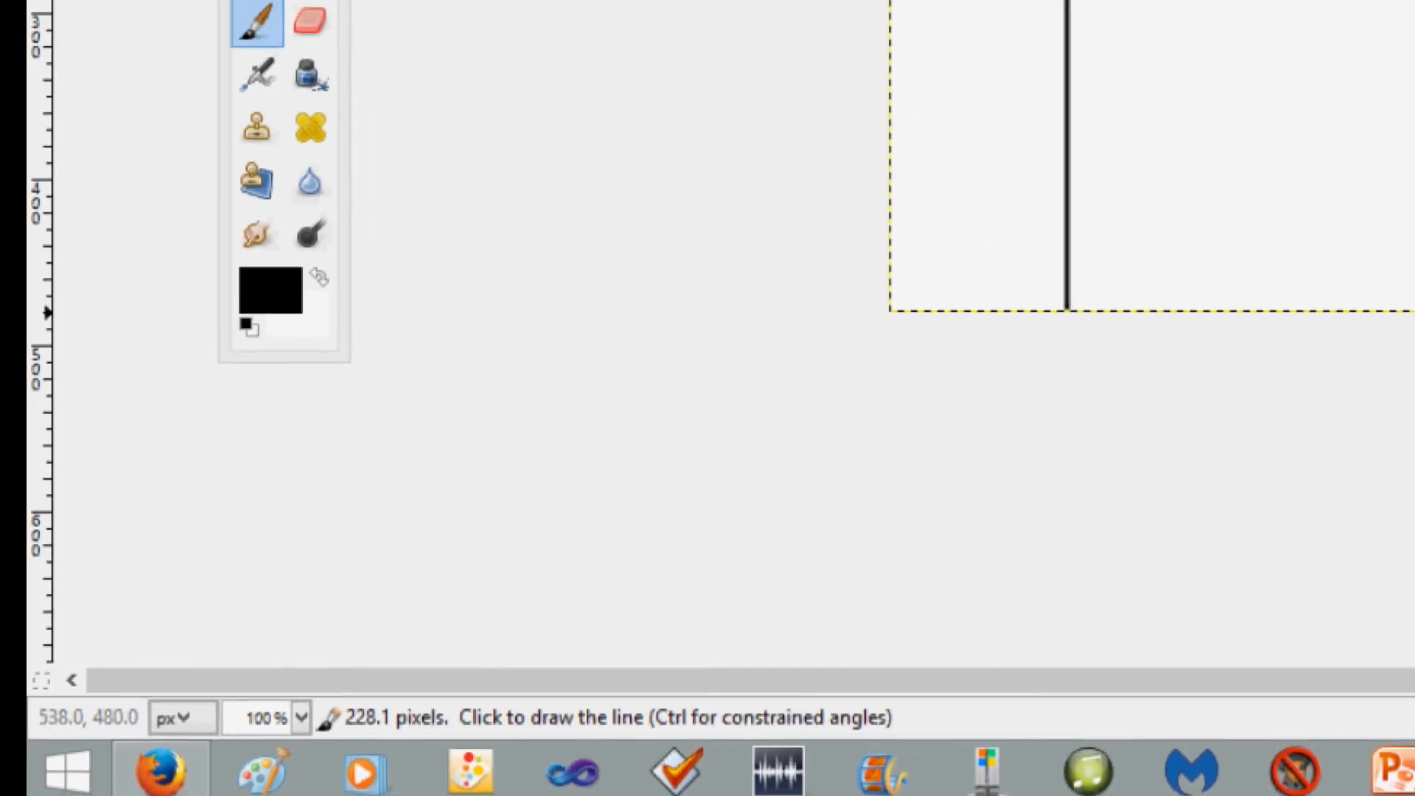
pyautogui.click(1090, 508)
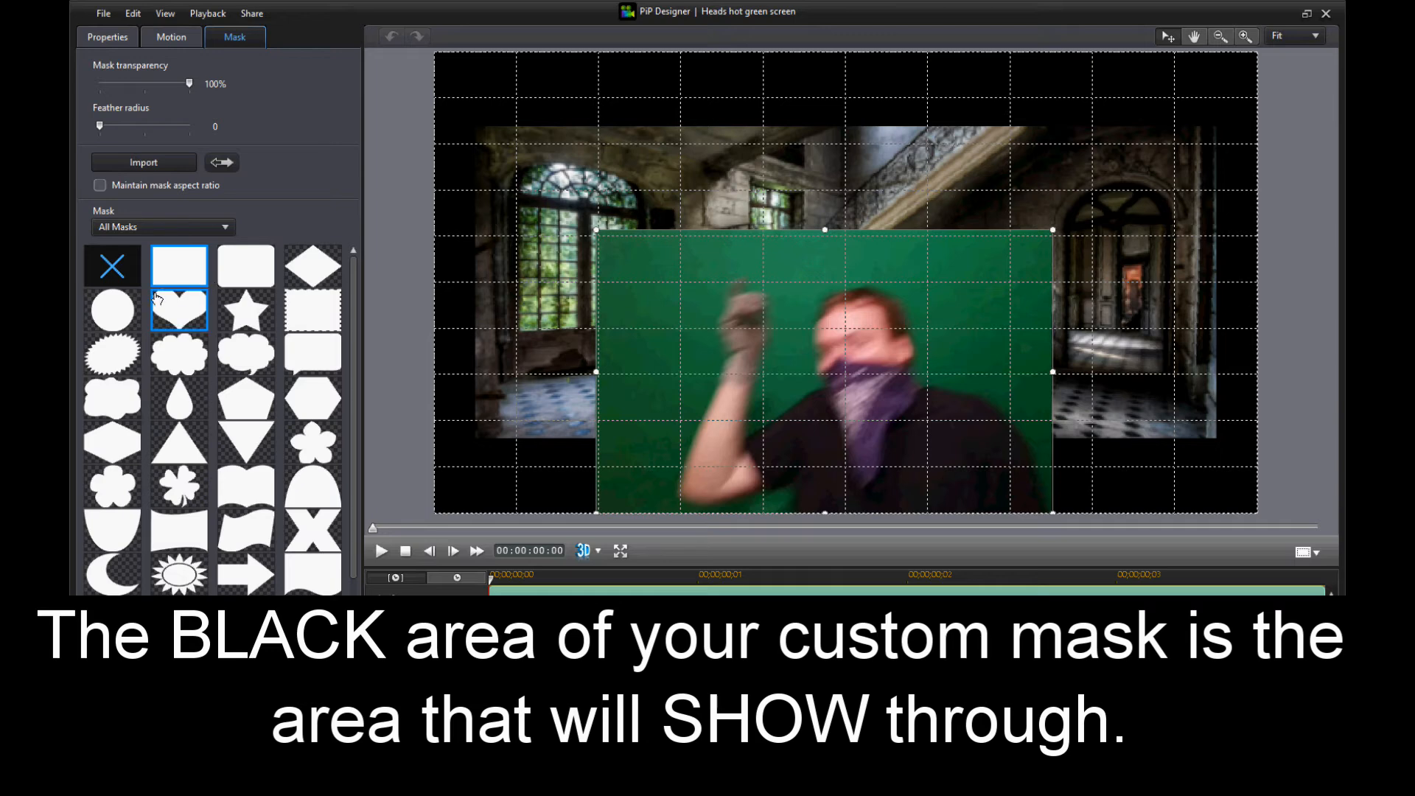
# - Switch to PiP Designer and look at the circle mask on the green screen clip
pyautogui.click(112, 309)
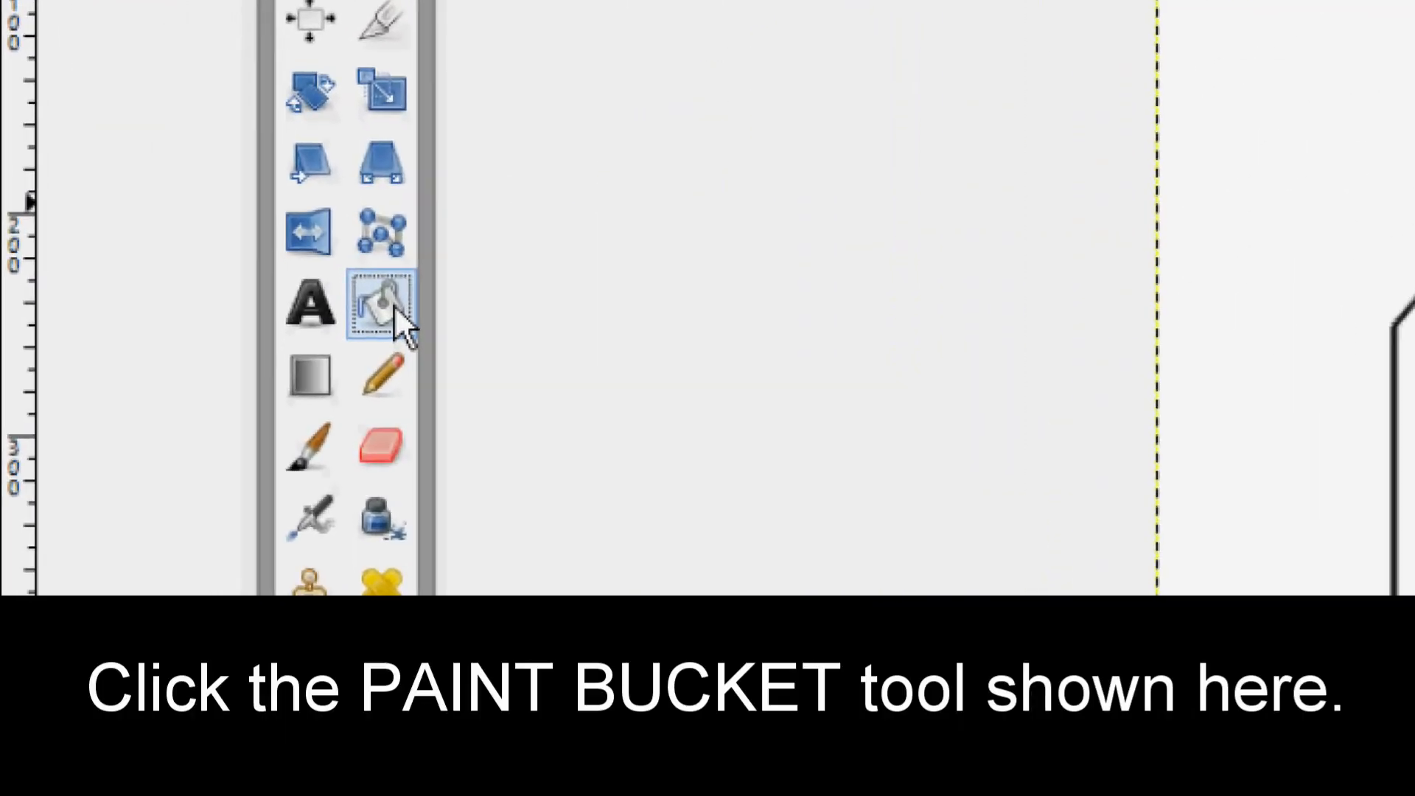
# - Try to fill the inside of the outline with black using Bucket Fill, and undo the fill
pyautogui.click(199, 386)
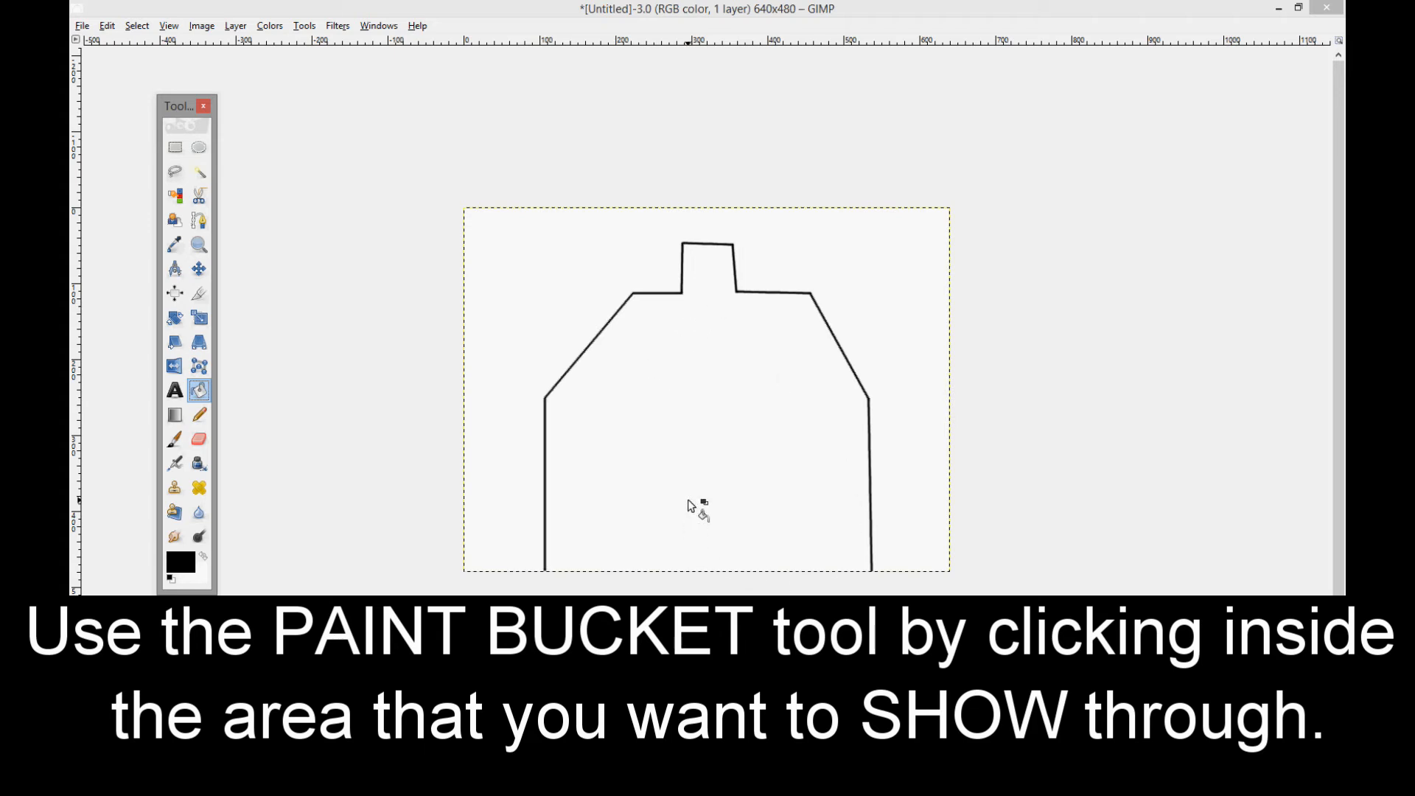
pyautogui.click(727, 468)
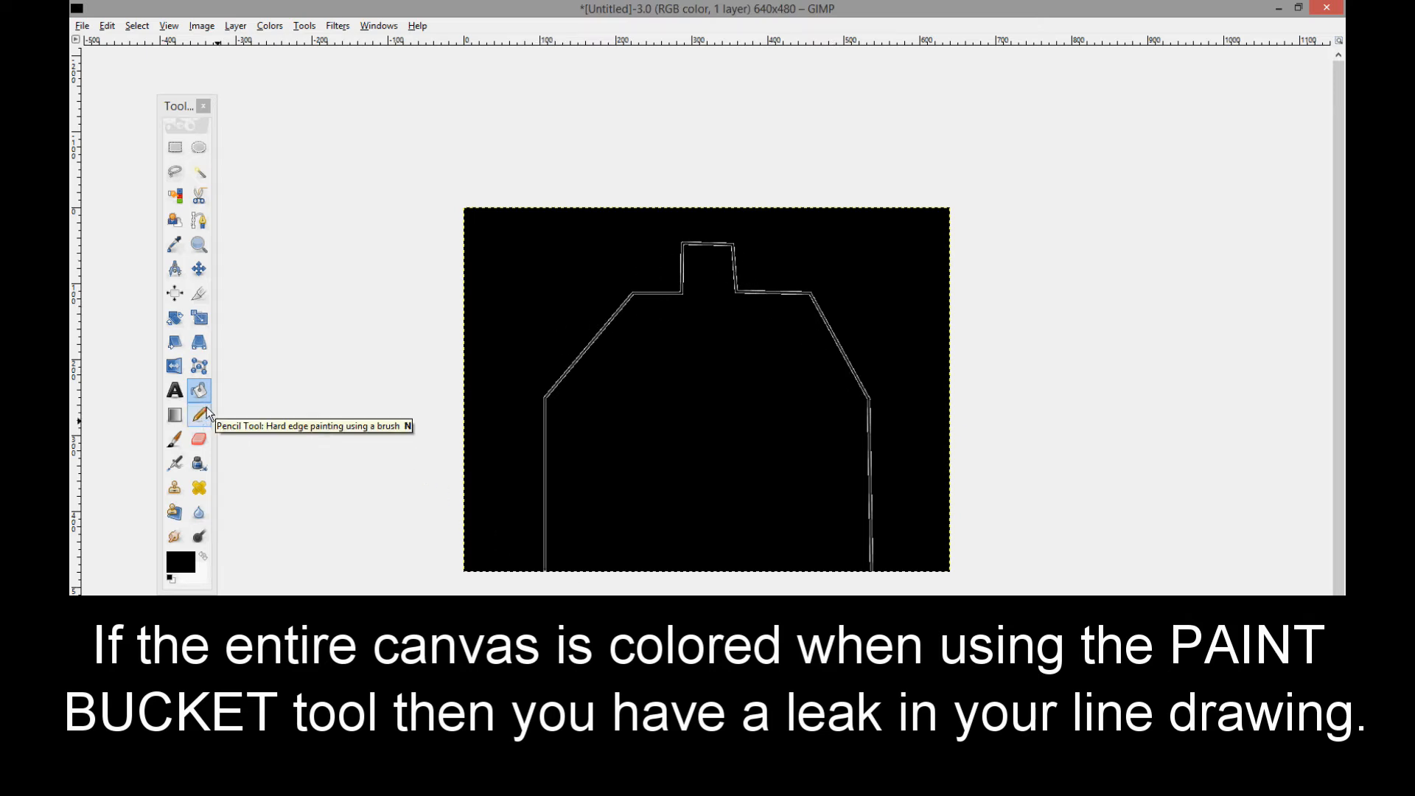
pyautogui.hotkey('ctrl', 'z')
# - Touch up the outline with the Paintbrush to close its leak and bucket-fill the inside with black
pyautogui.click(174, 440)
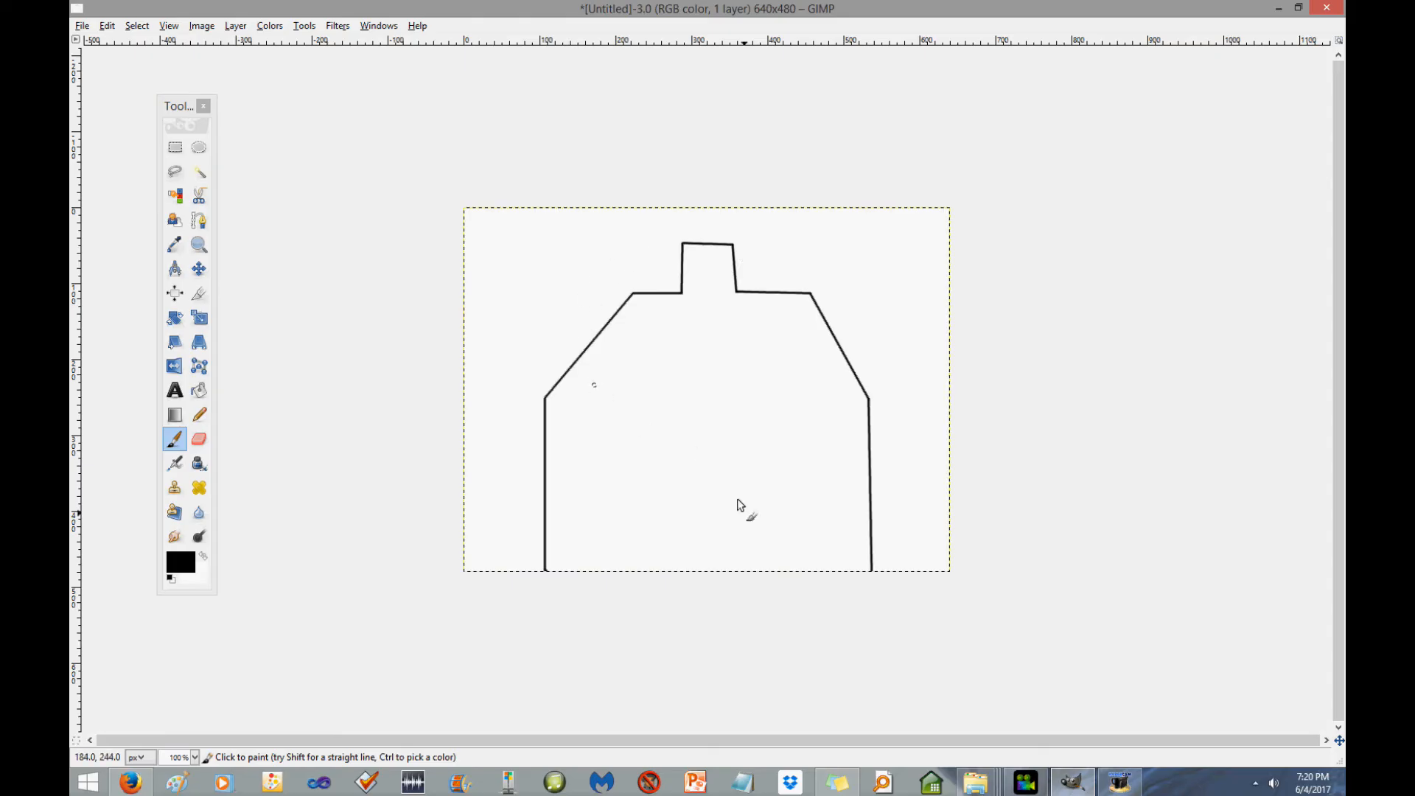
pyautogui.click(200, 395)
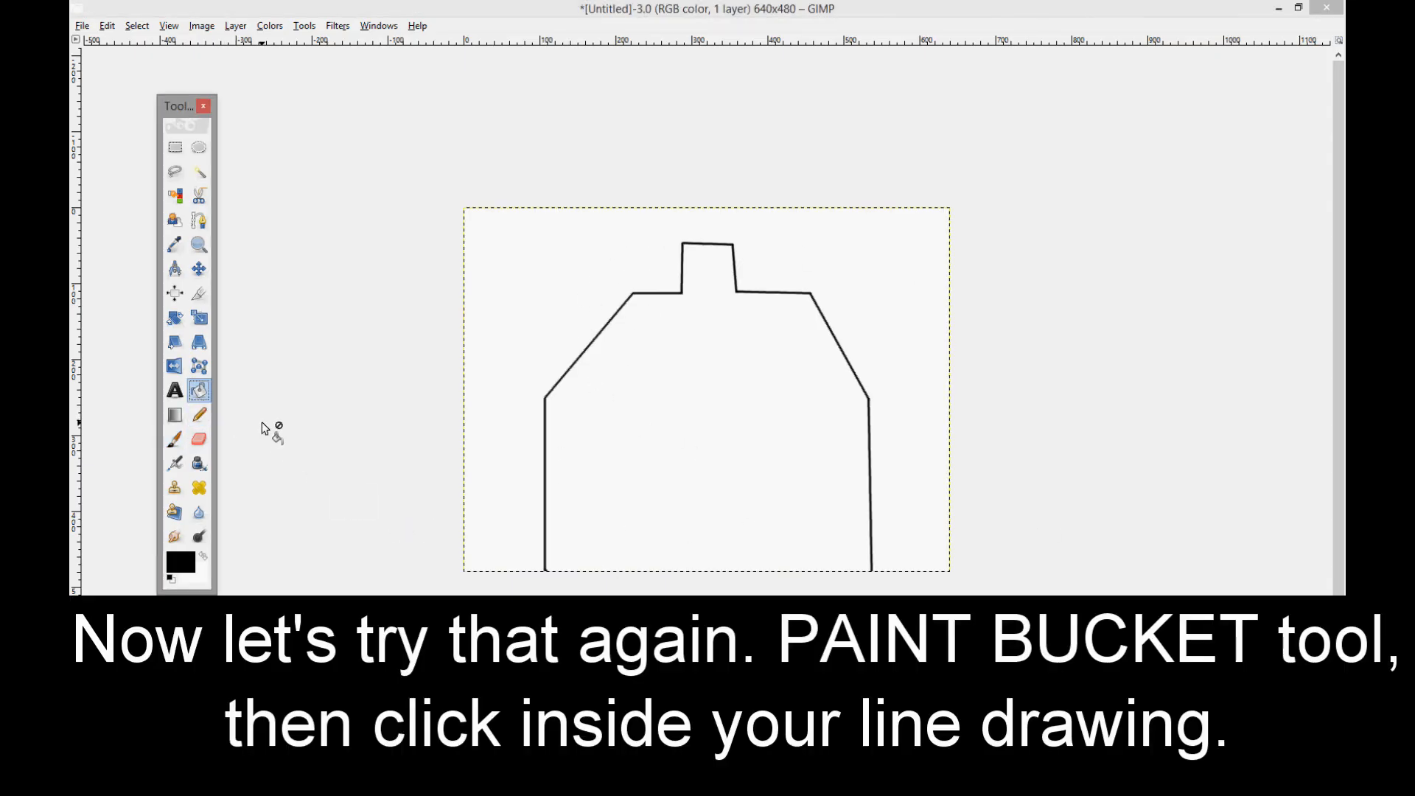
pyautogui.click(661, 421)
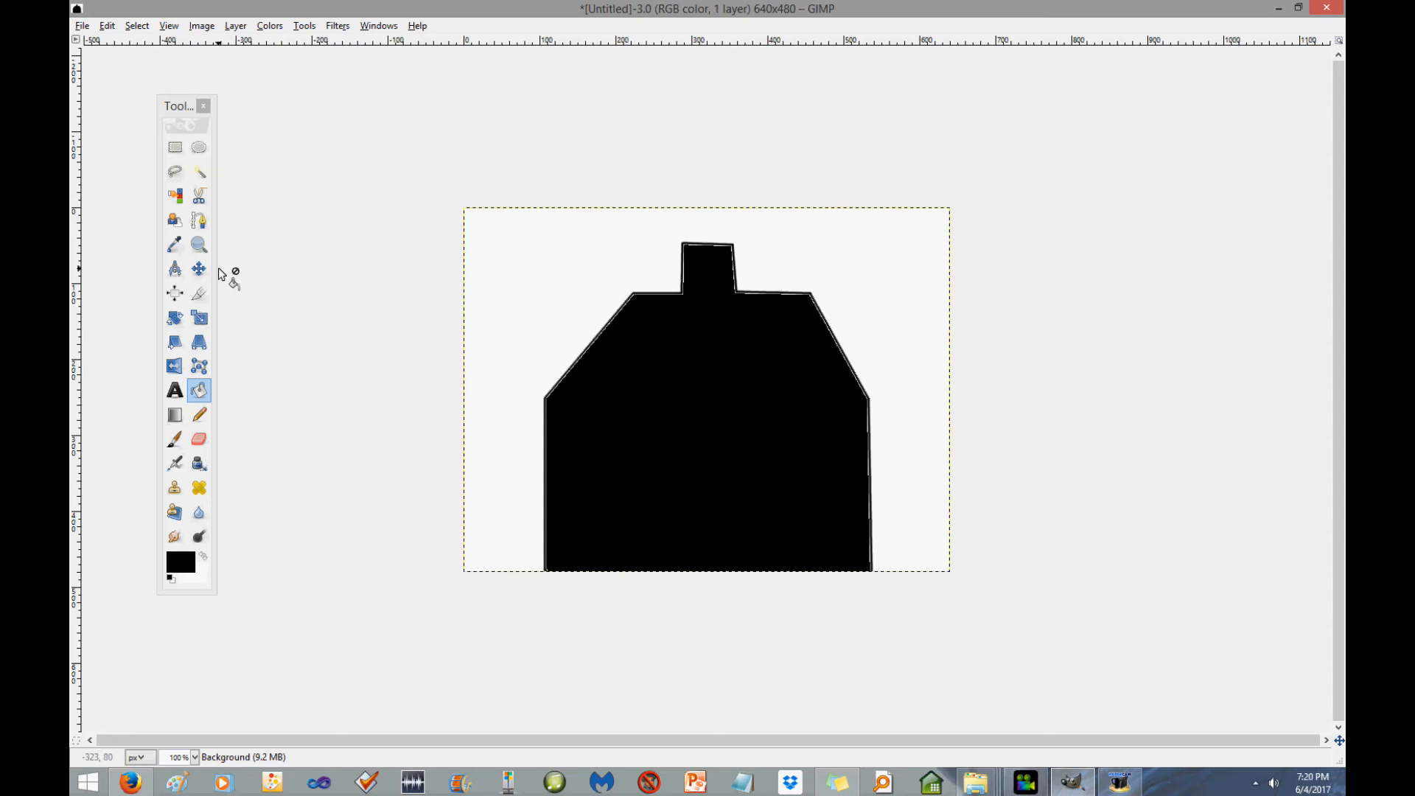
# - Select the white area outside the black silhouette with the Fuzzy Select tool
pyautogui.click(199, 171)
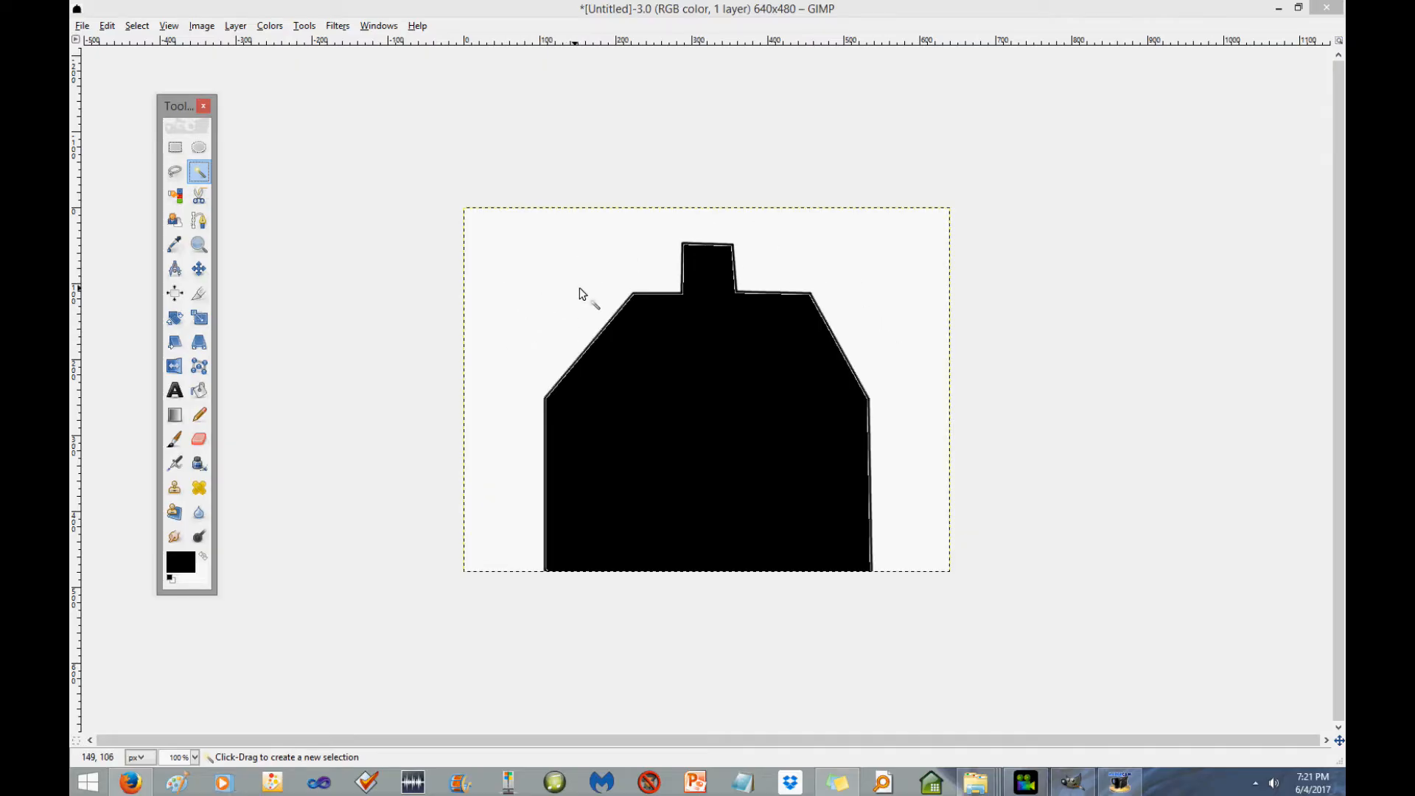
pyautogui.click(527, 289)
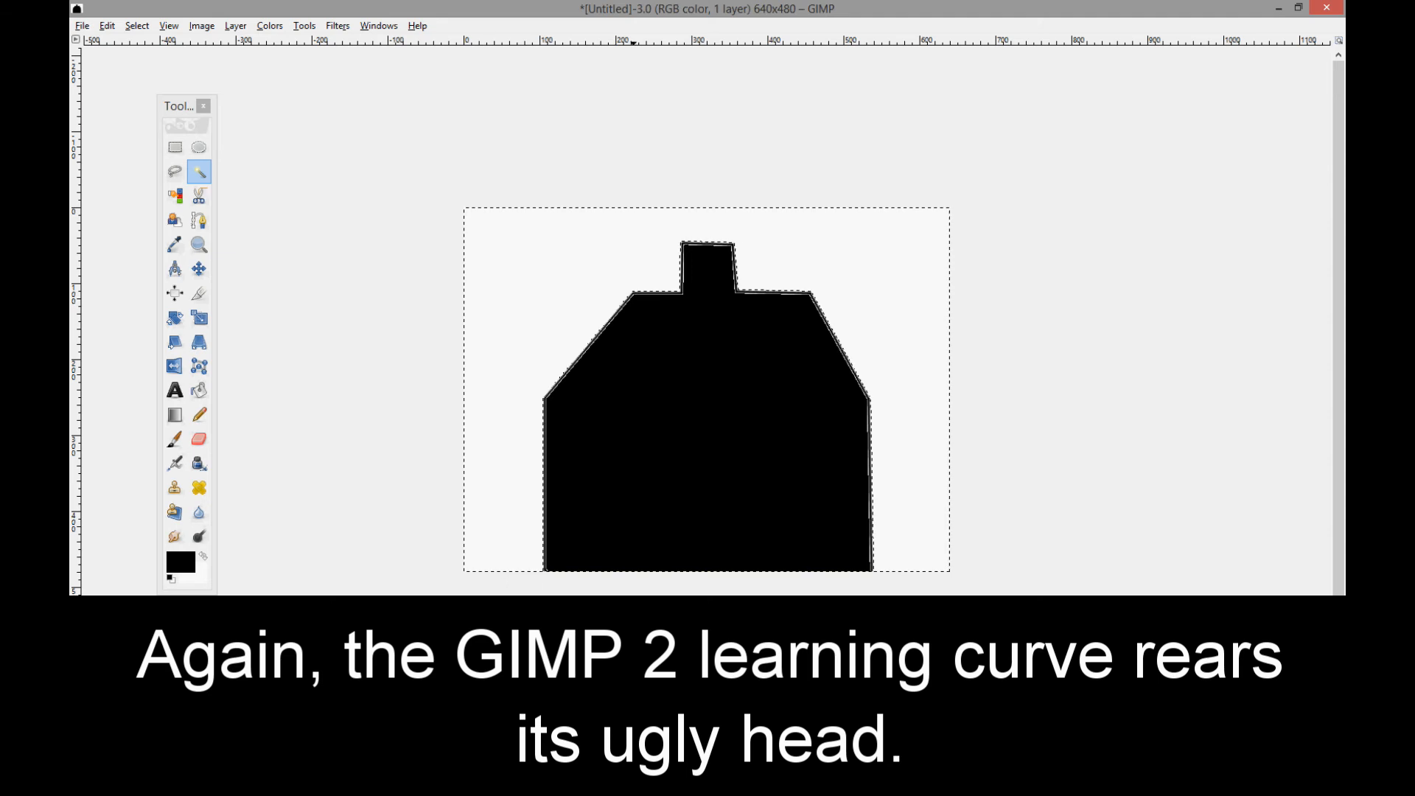
pyautogui.click(1327, 8)
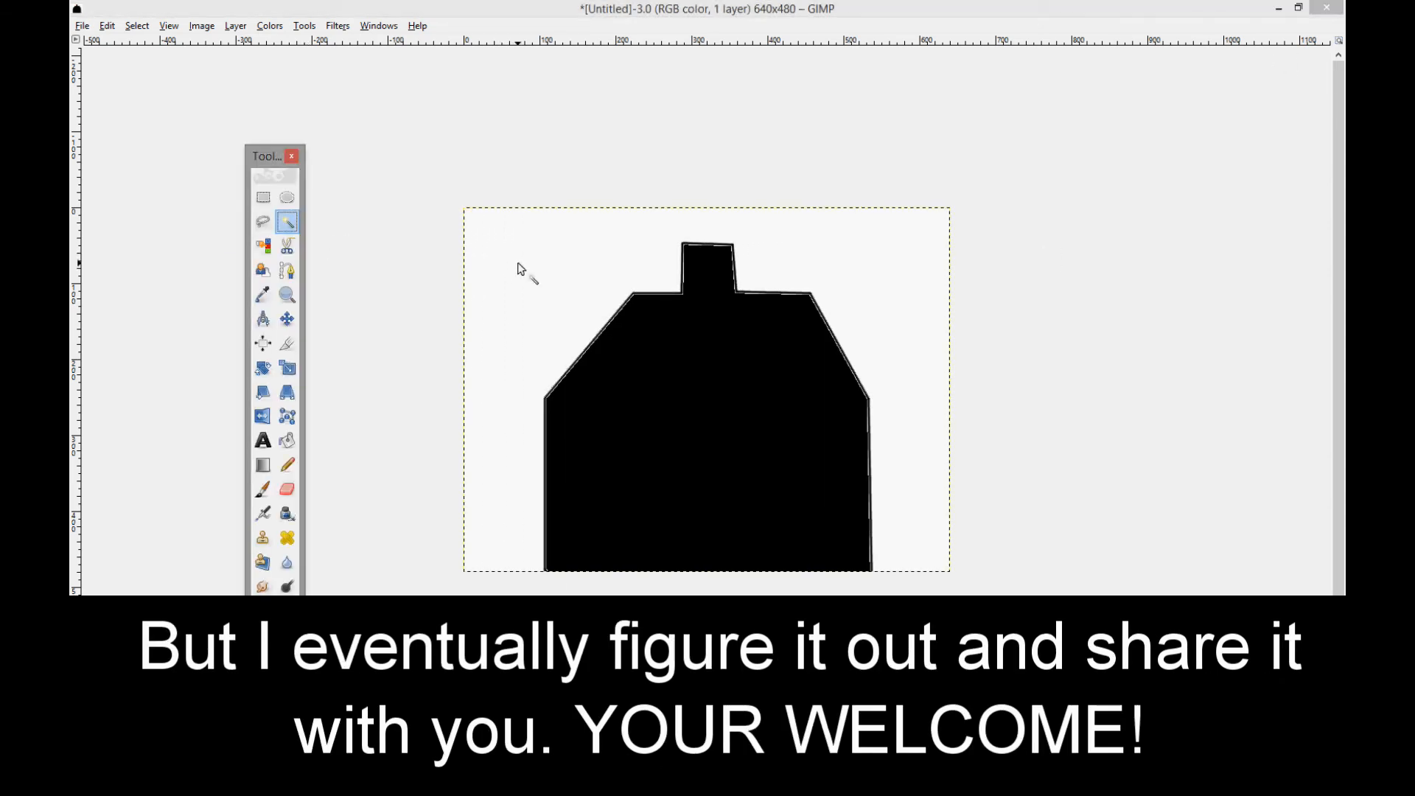
pyautogui.click(541, 276)
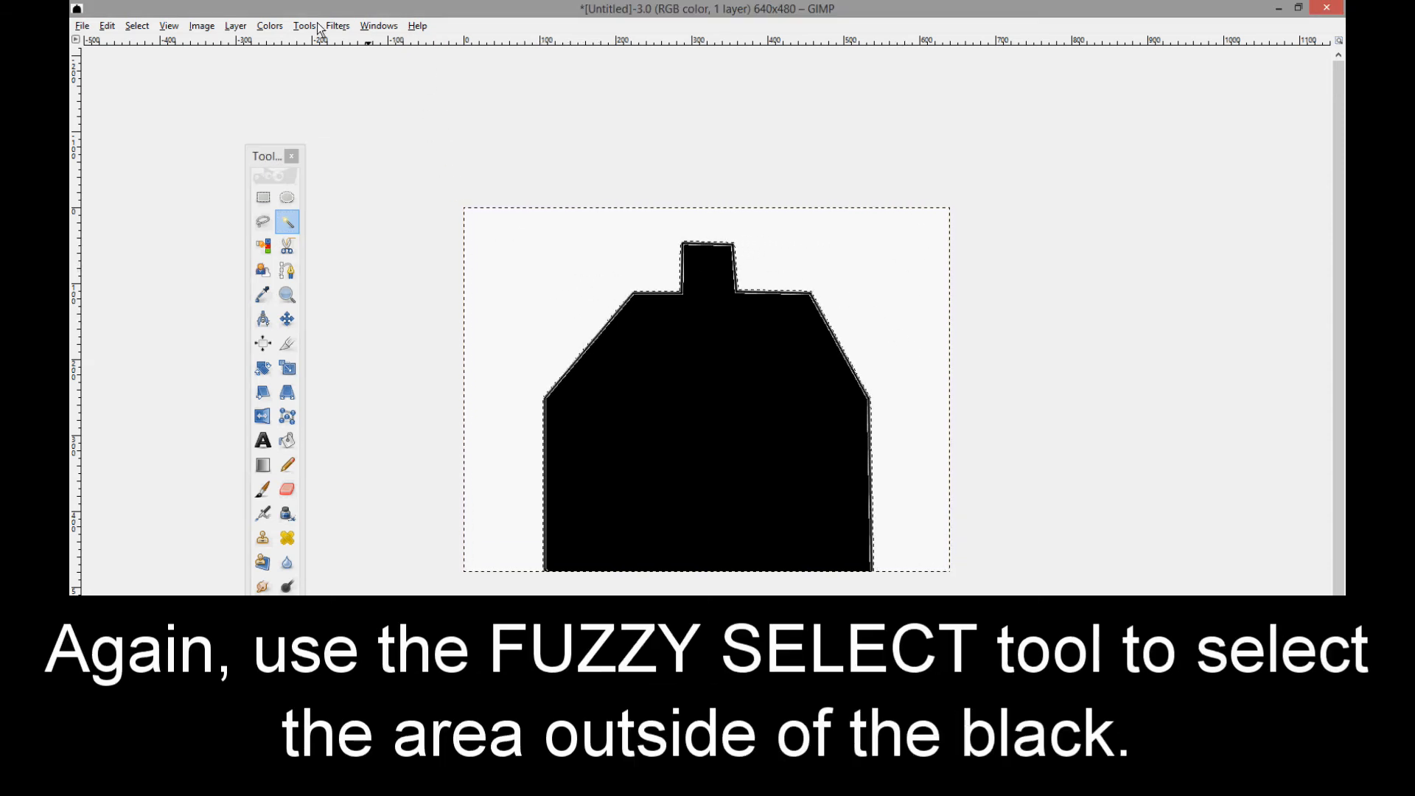
# - Add an alpha channel to the layer and delete the selected white area around the silhouette
pyautogui.click(237, 26)
pyautogui.moveTo(303, 185)
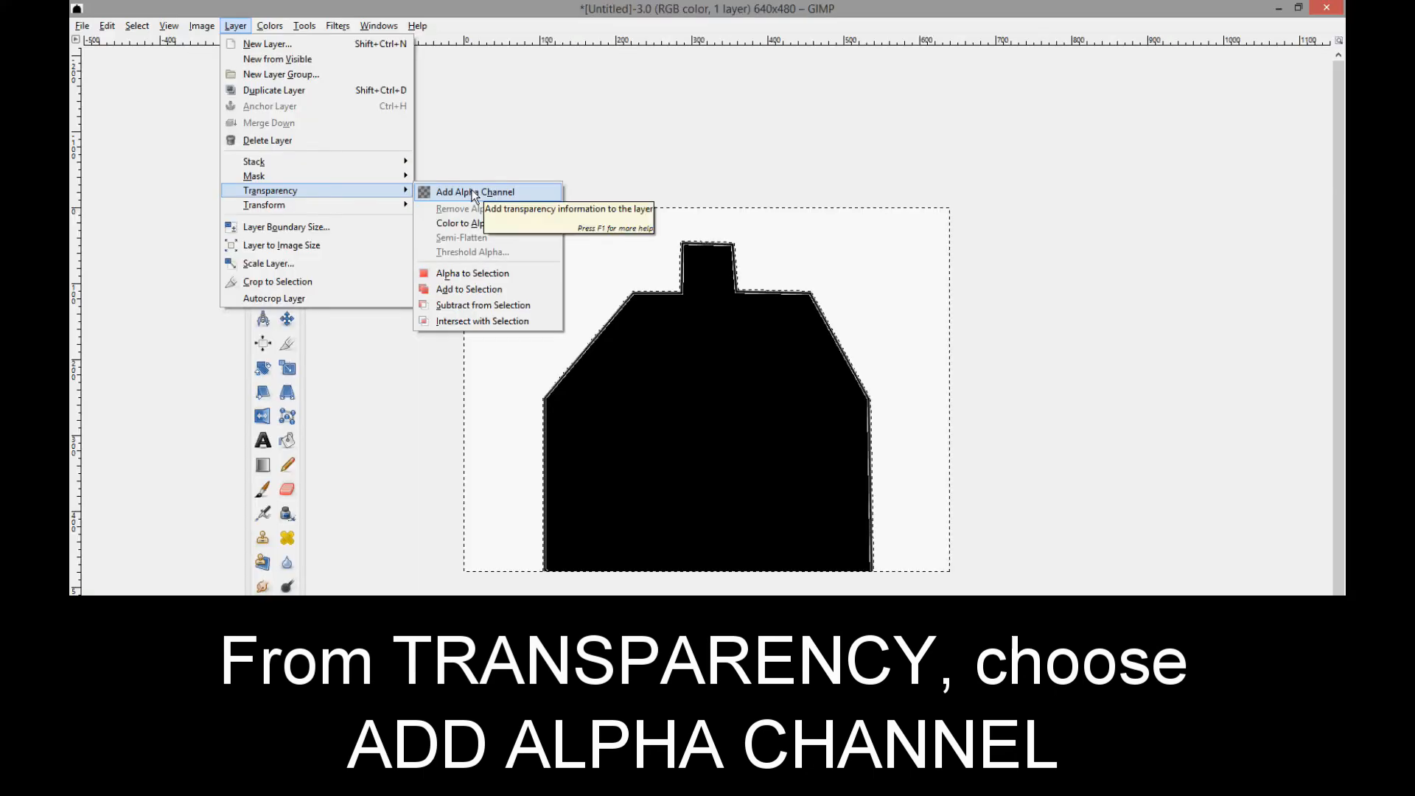
pyautogui.click(904, 264)
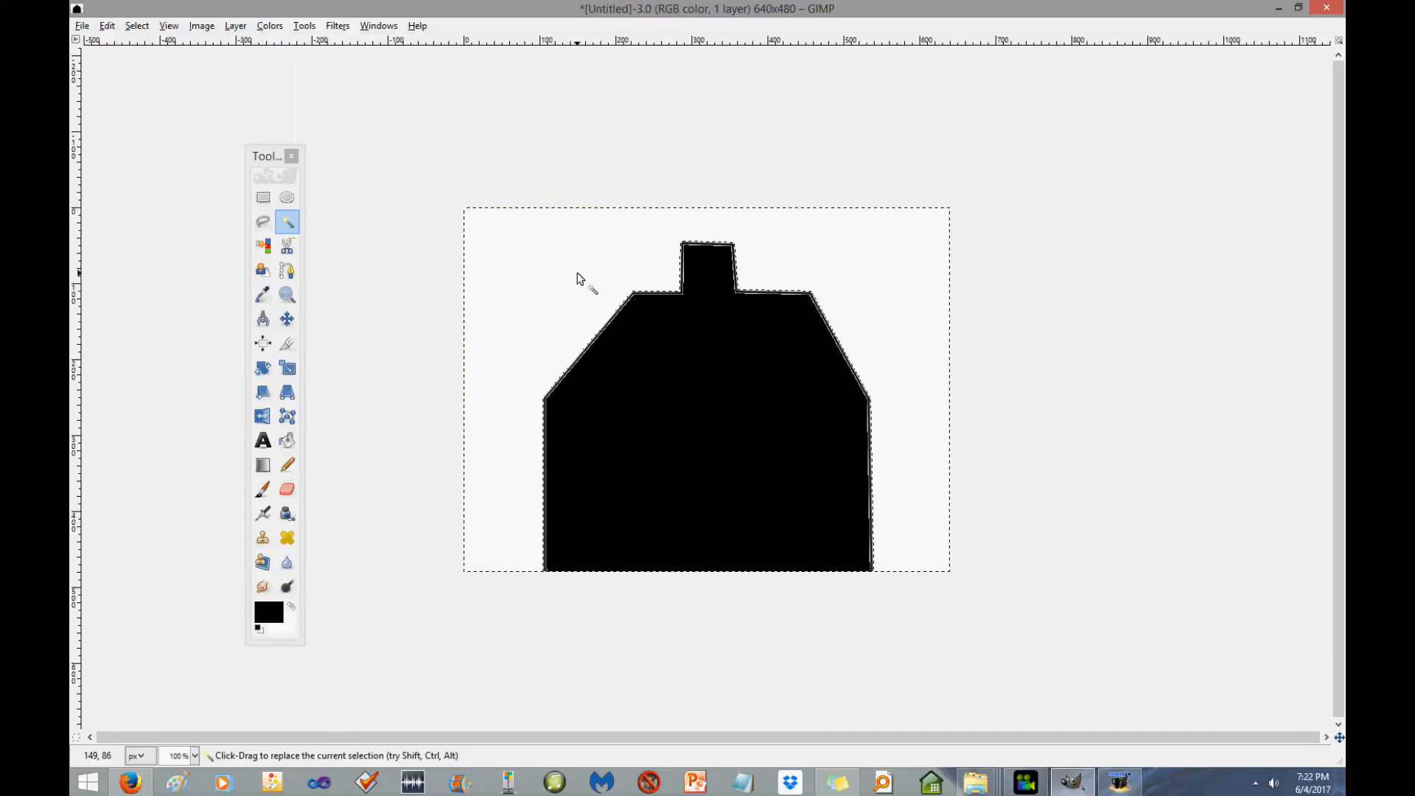
pyautogui.press('Delete')
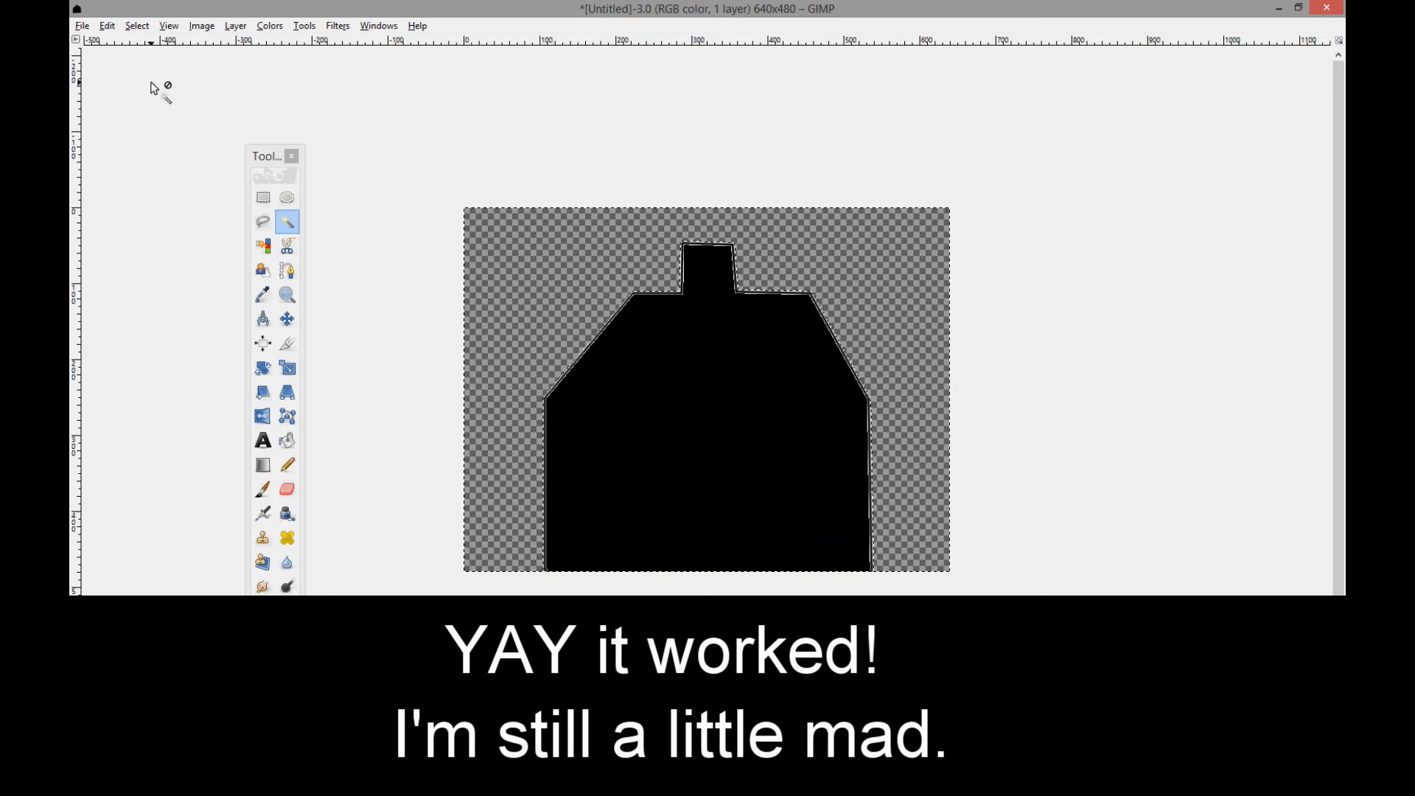
pyautogui.click(82, 27)
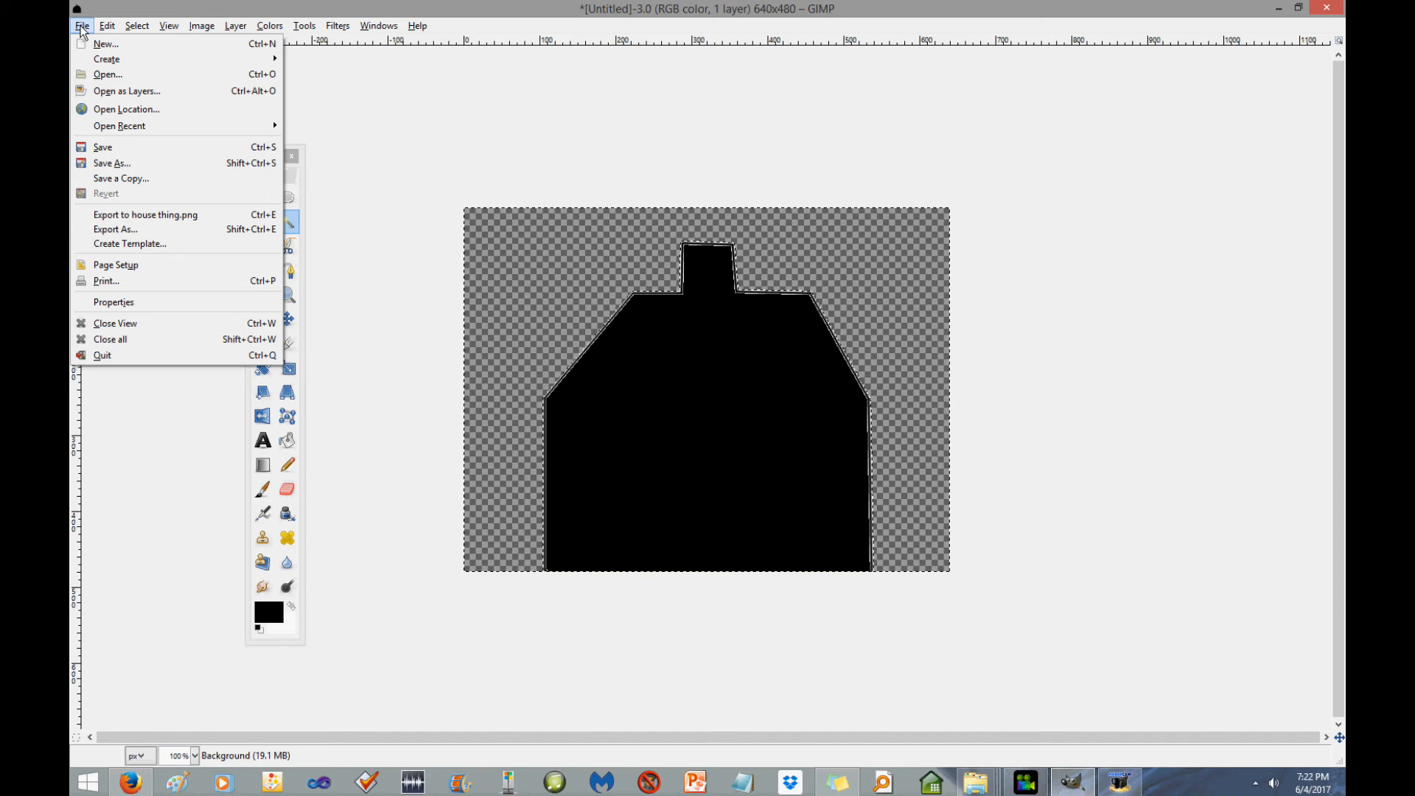
pyautogui.click(107, 147)
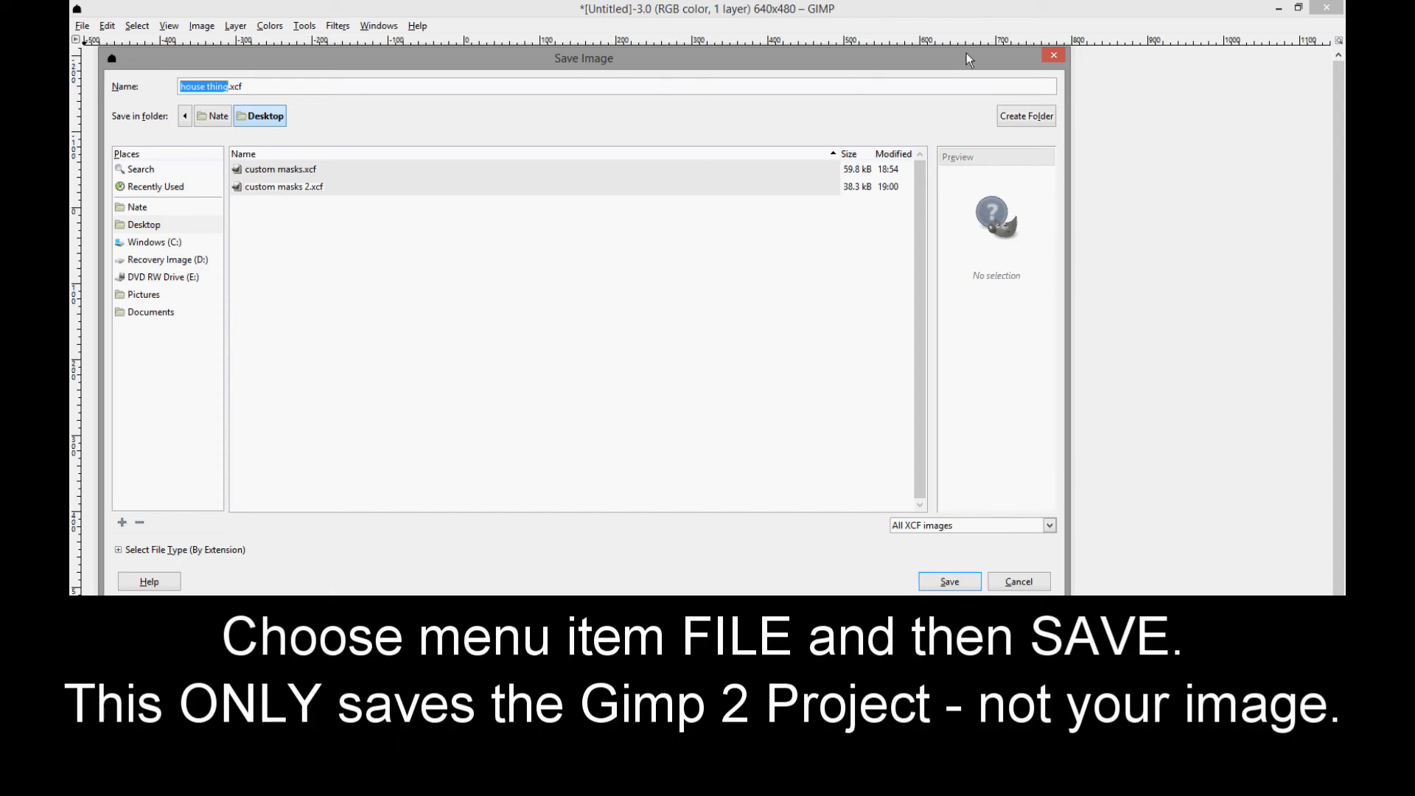
pyautogui.click(1048, 55)
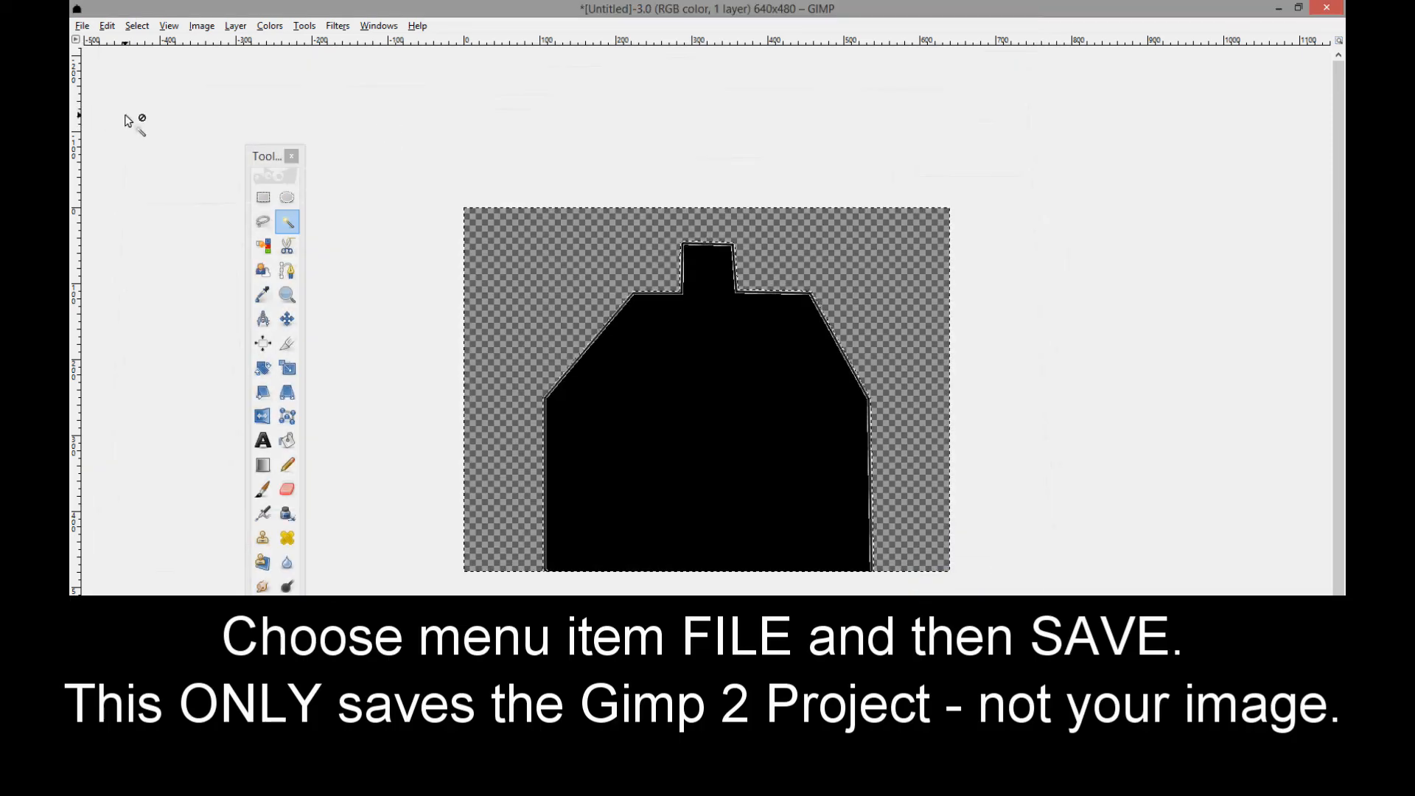
# - Open Export As for the image and examine the available export file types
pyautogui.click(82, 26)
pyautogui.click(115, 229)
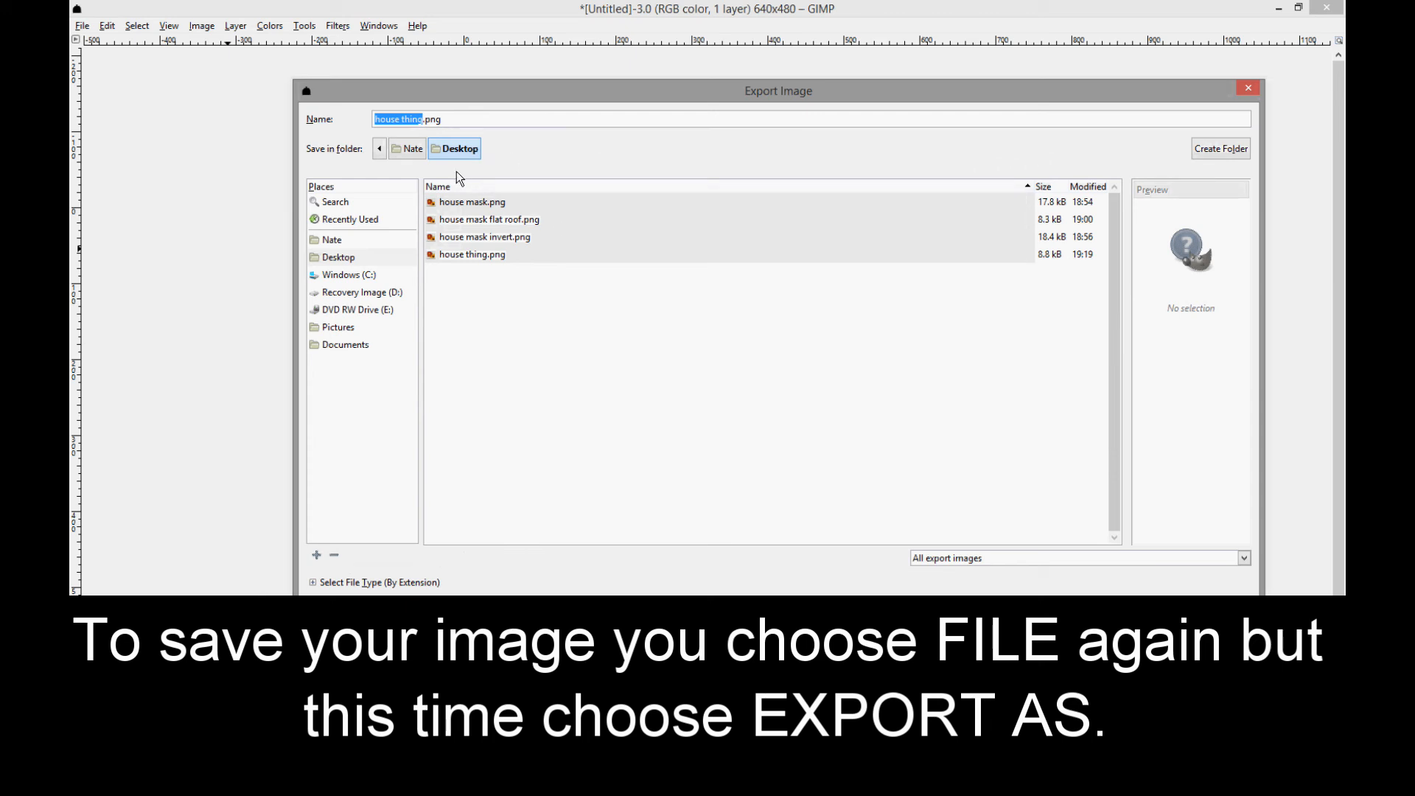
pyautogui.click(1033, 555)
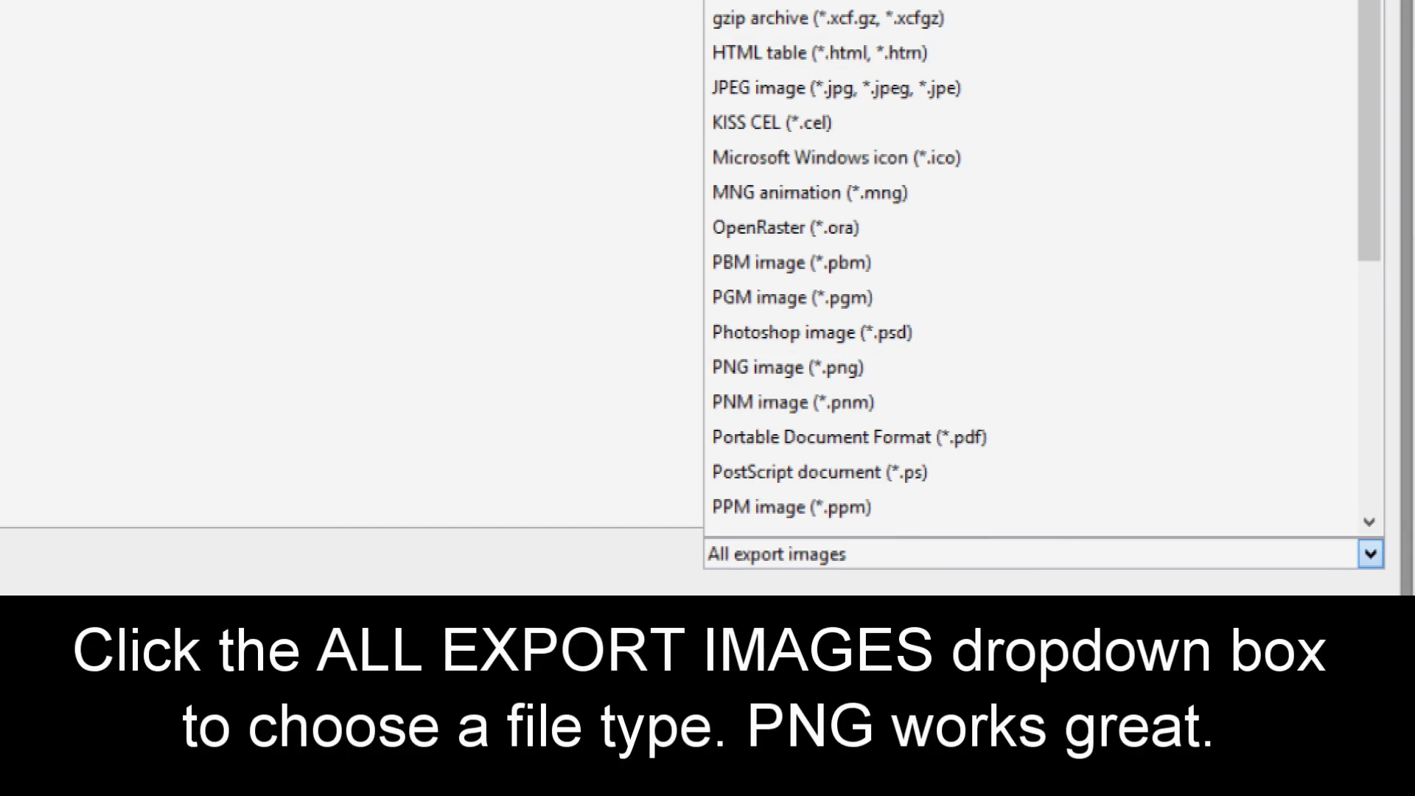
pyautogui.scroll(-1, 1031, 265)
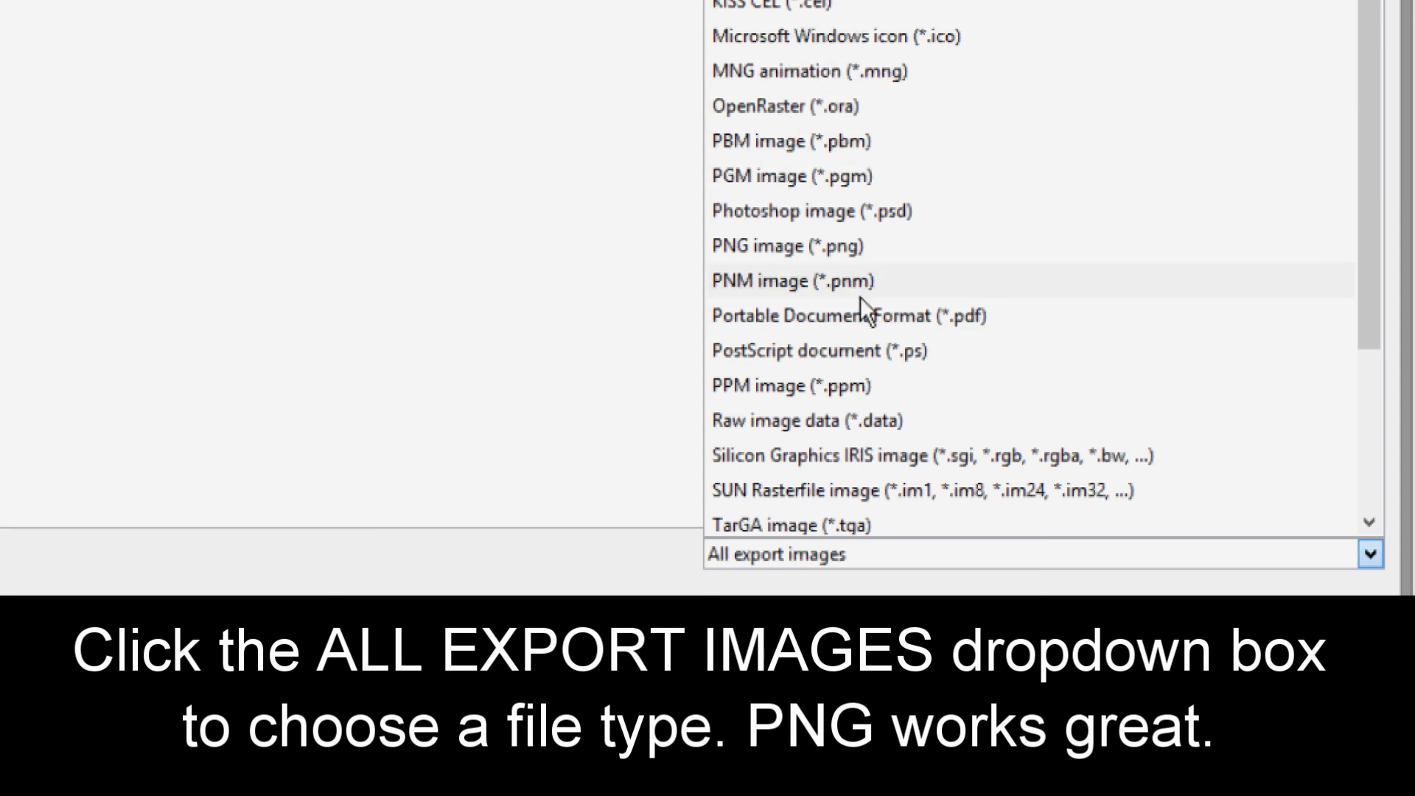
pyautogui.scroll(-2, 851, 312)
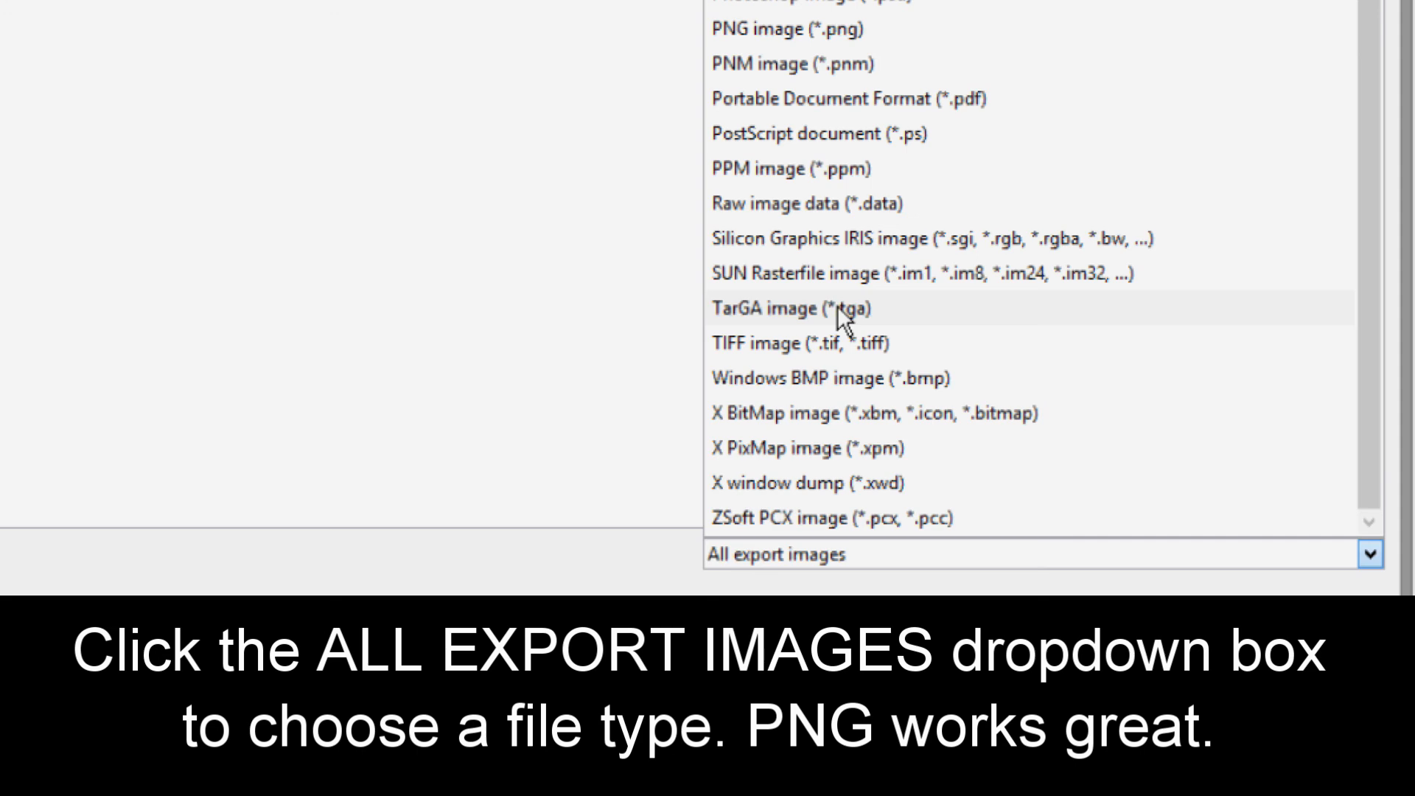
pyautogui.scroll(3, 864, 88)
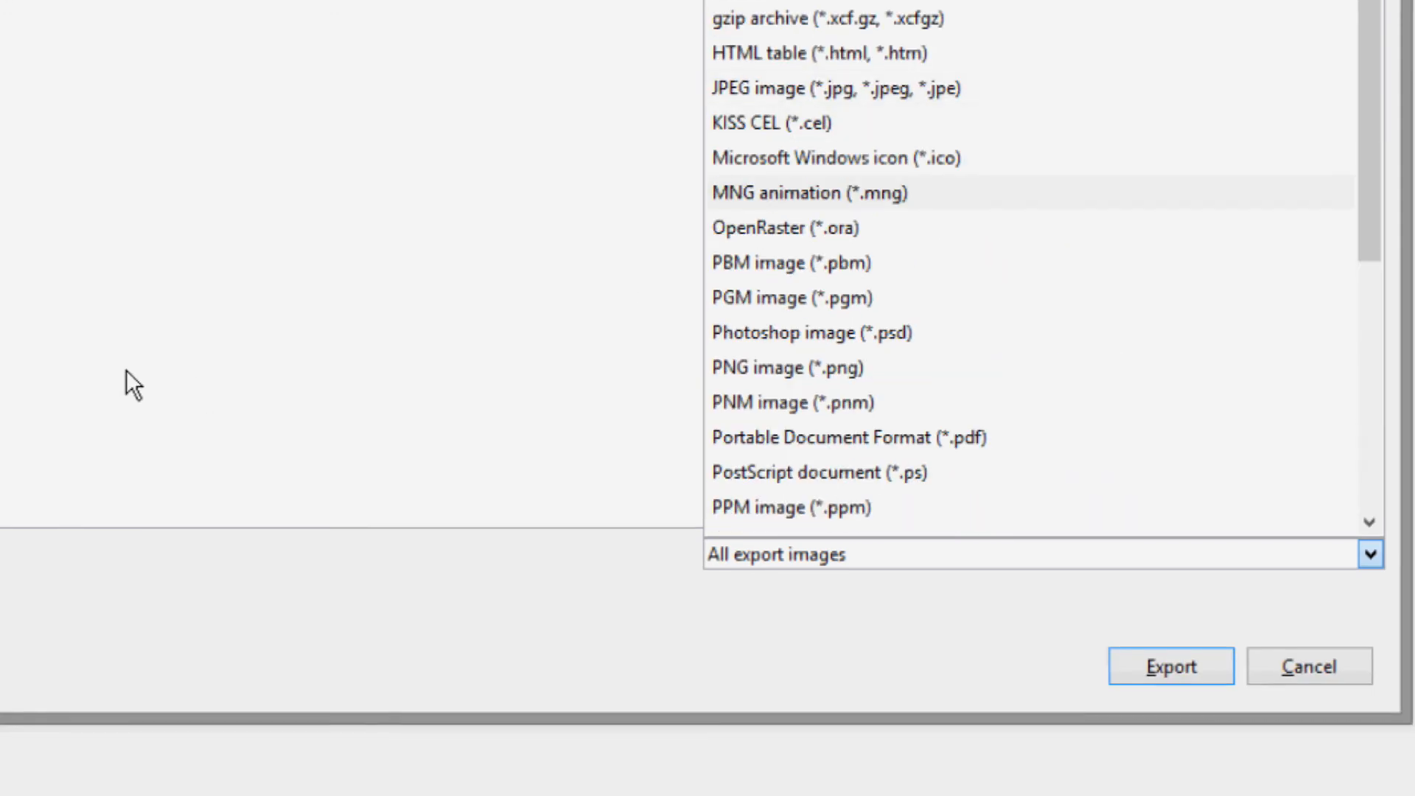
pyautogui.click(213, 324)
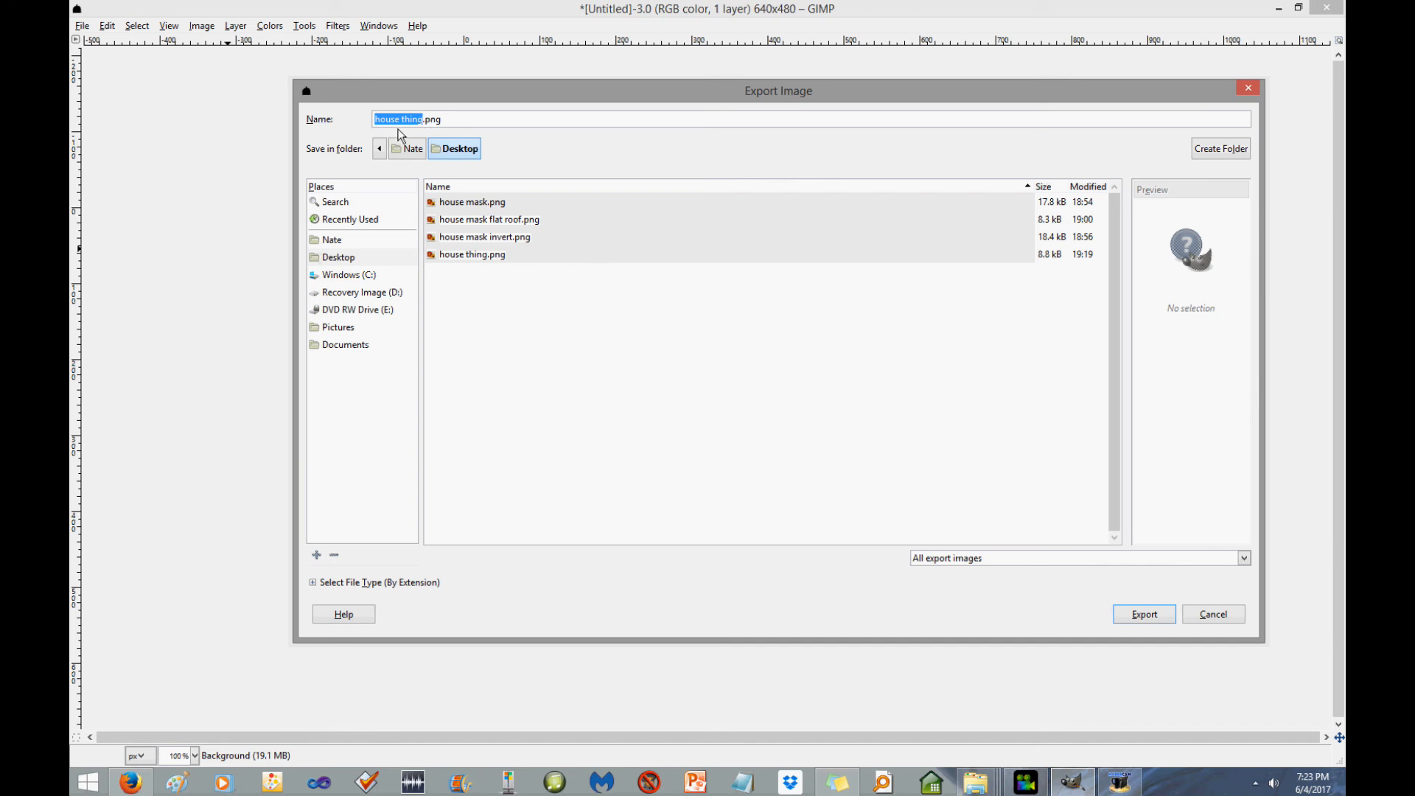
# - Export the mask to the Desktop as house thingy.png, keeping the offered PNG options
pyautogui.click(423, 121)
pyautogui.write('y')
pyautogui.click(361, 263)
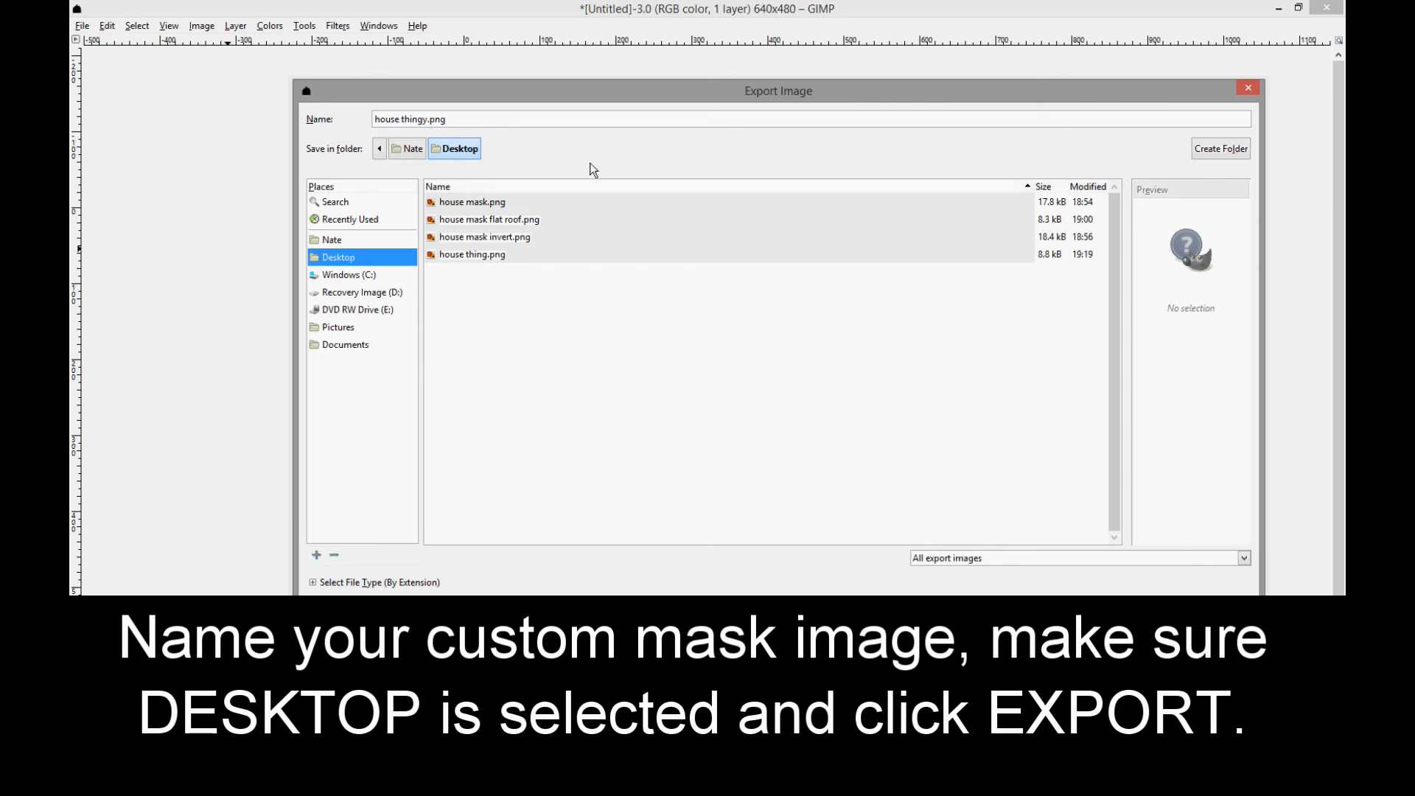
pyautogui.press('Return')
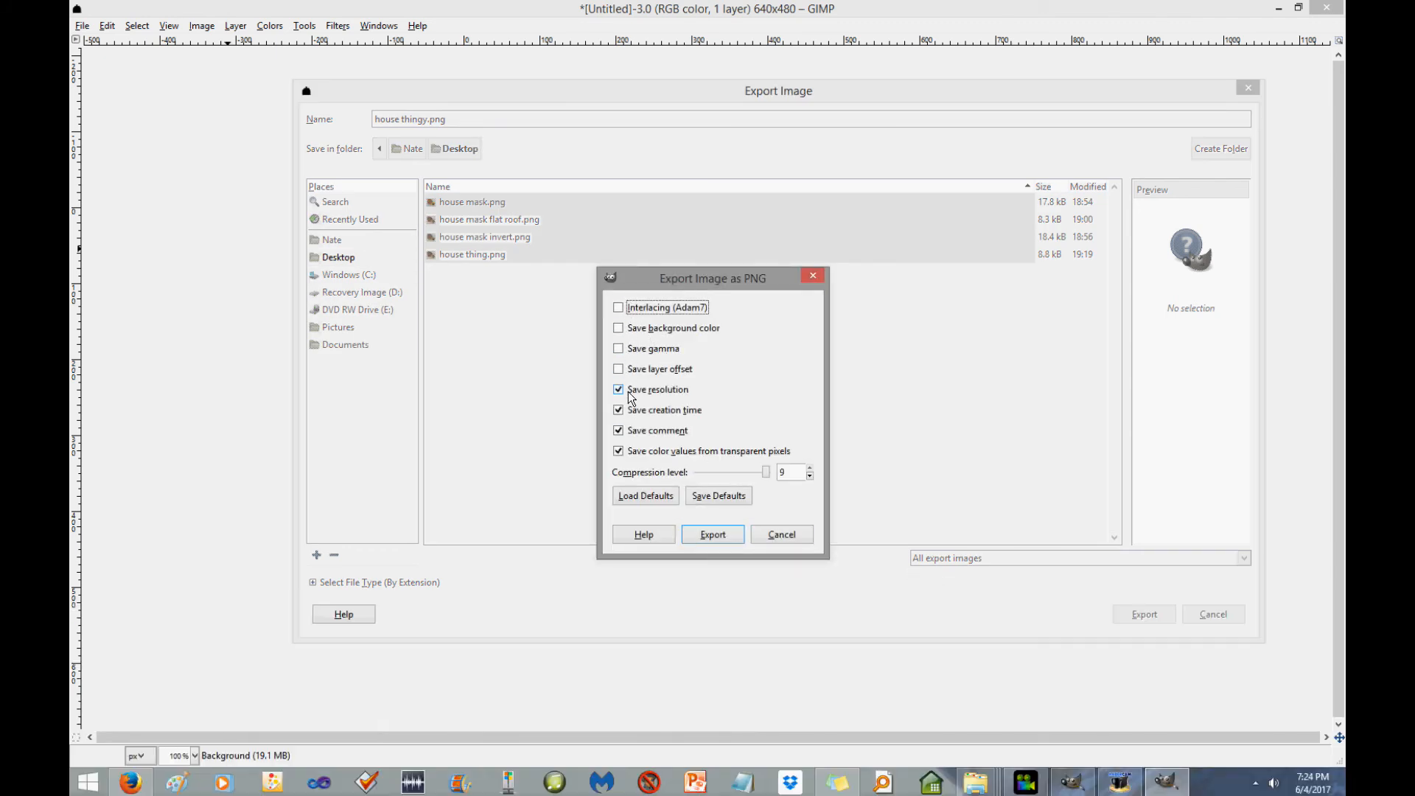
pyautogui.click(731, 534)
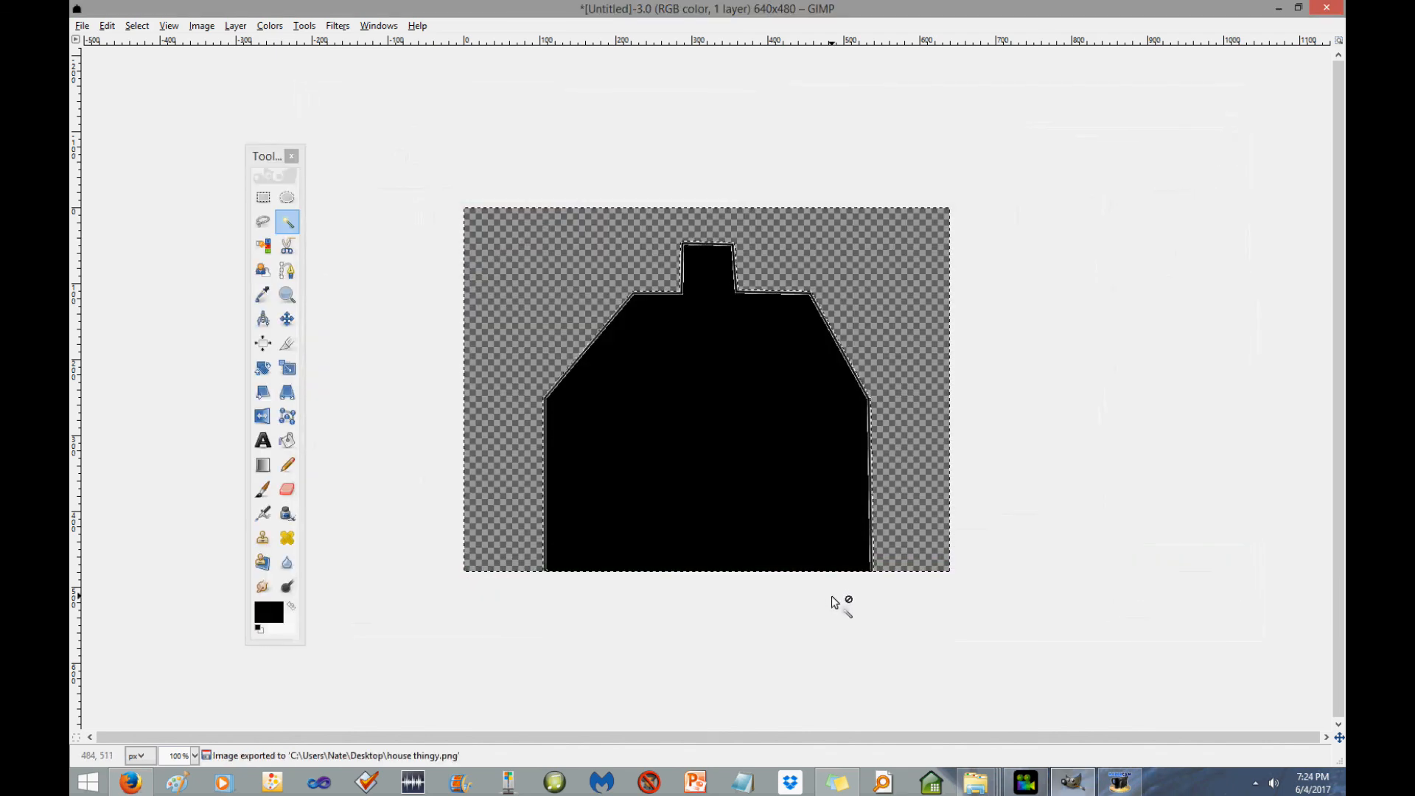
# - Copy house thingy.png from the desktop into the custom masks folder under CyberLink\PowerDirector\12.0
pyautogui.click(1342, 783)
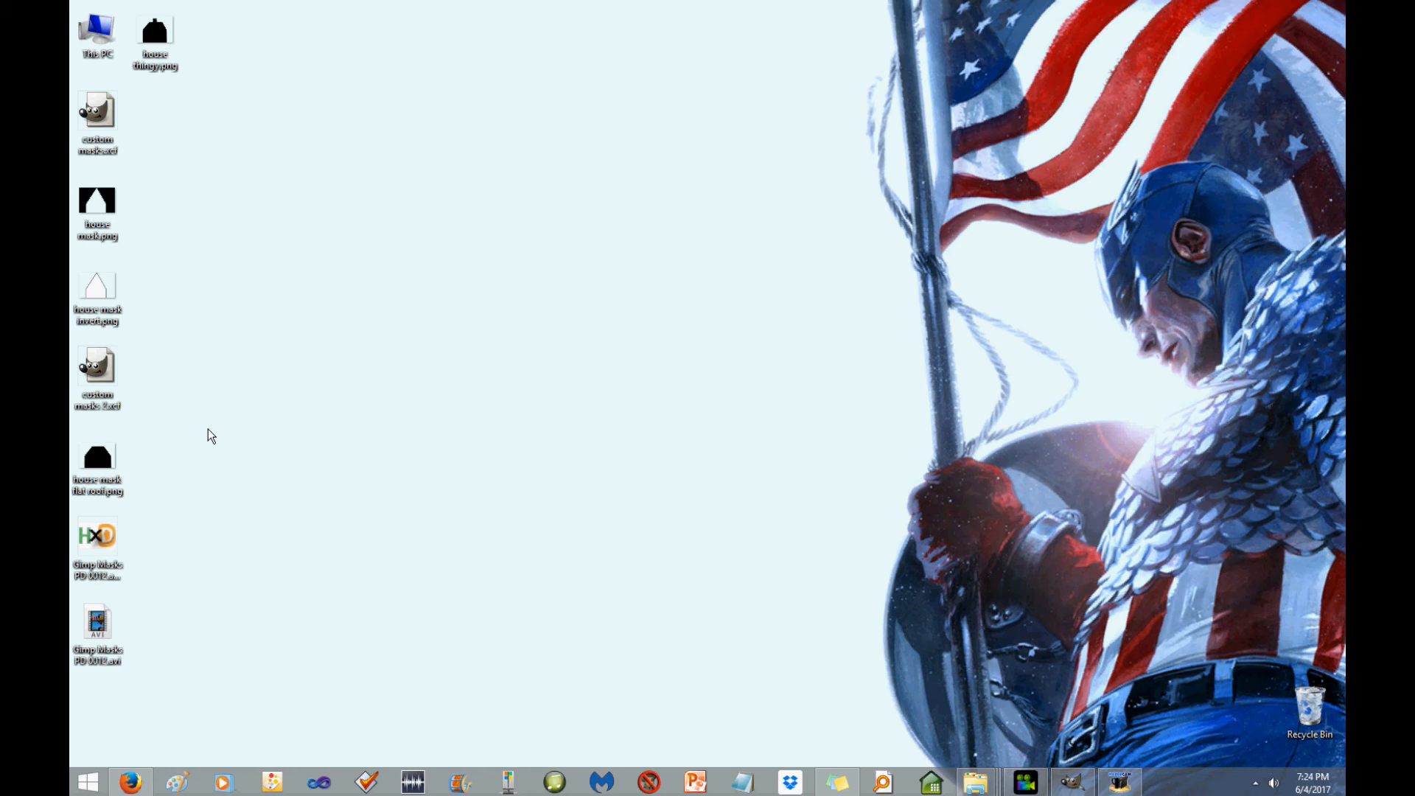
pyautogui.moveTo(157, 45); pyautogui.dragTo(273, 216)
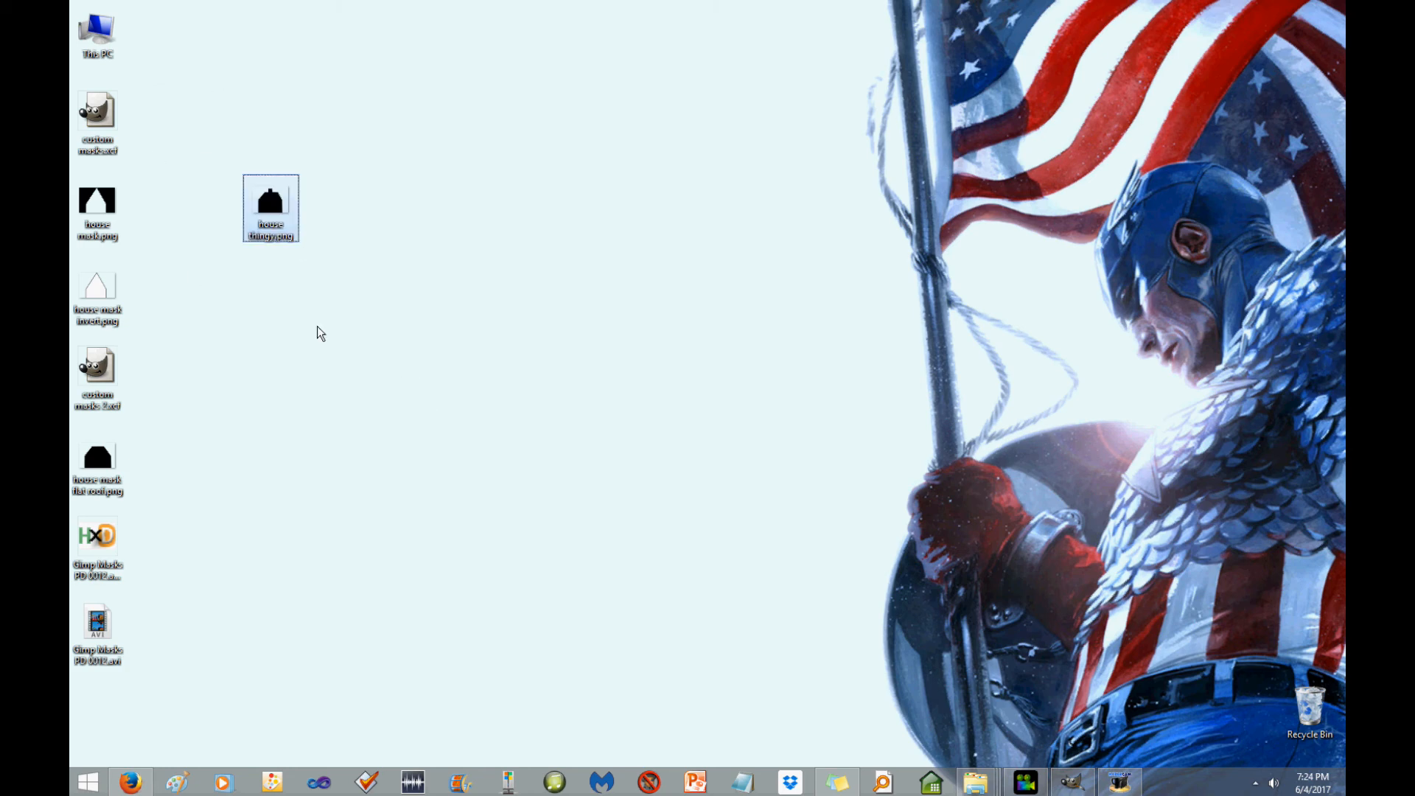
pyautogui.rightClick(278, 212)
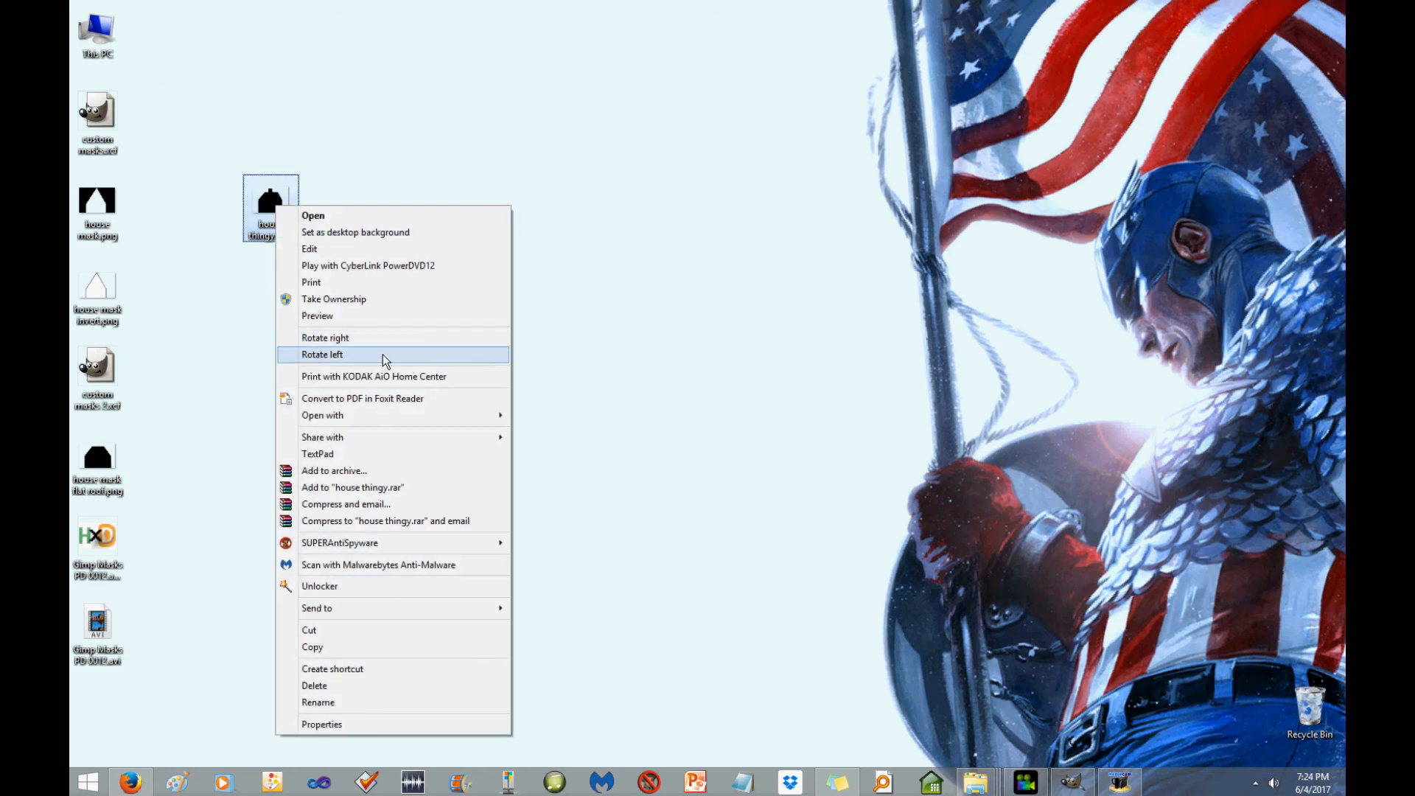
pyautogui.click(319, 647)
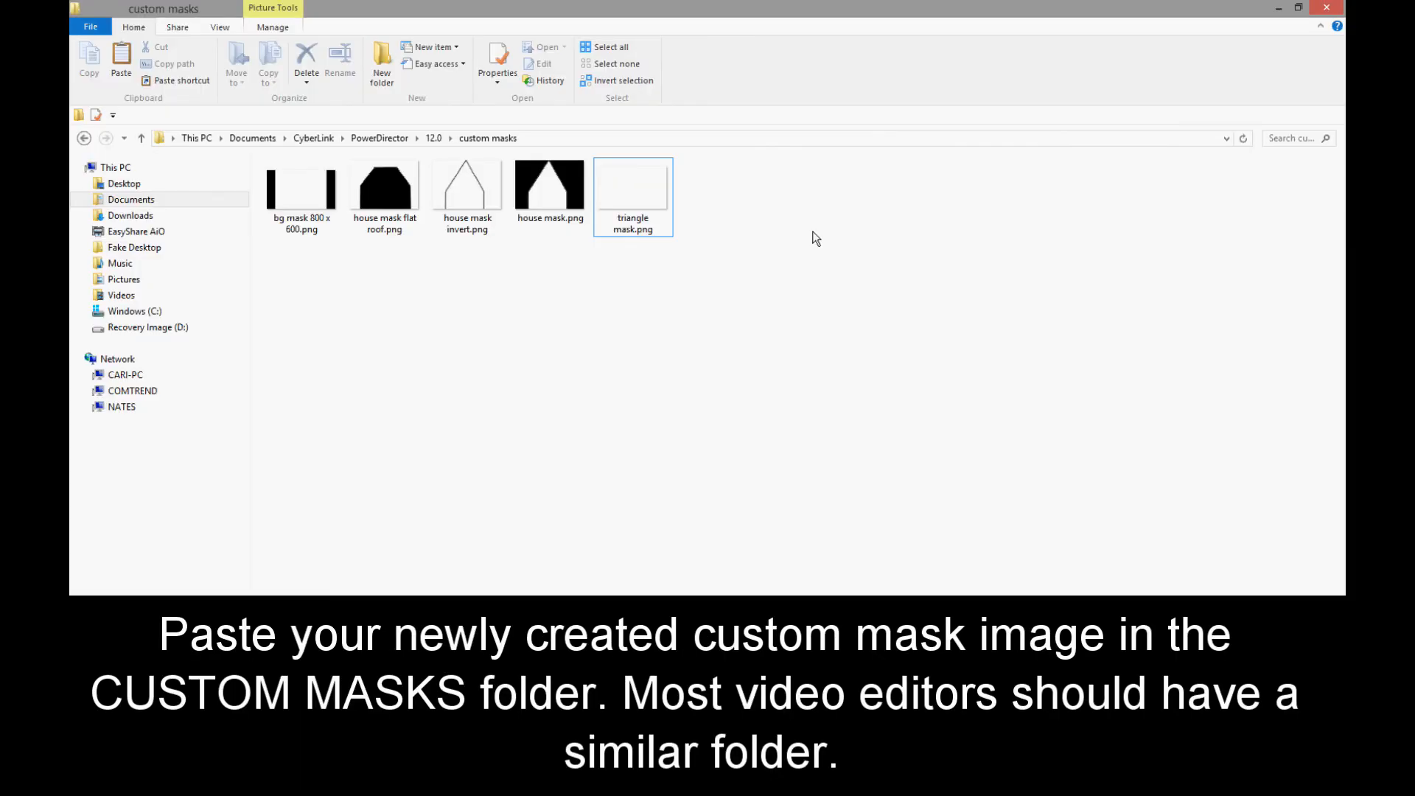
pyautogui.rightClick(814, 233)
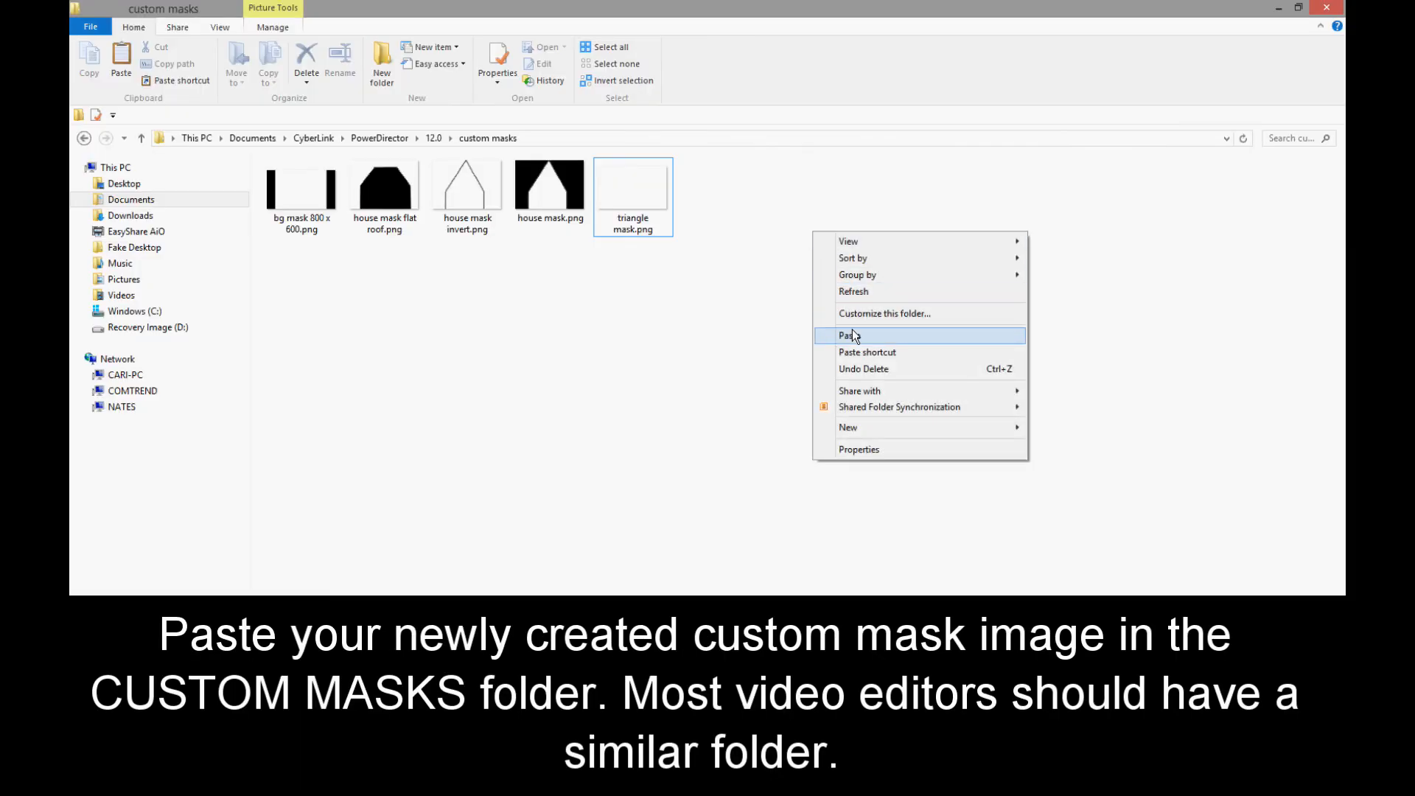
pyautogui.click(849, 335)
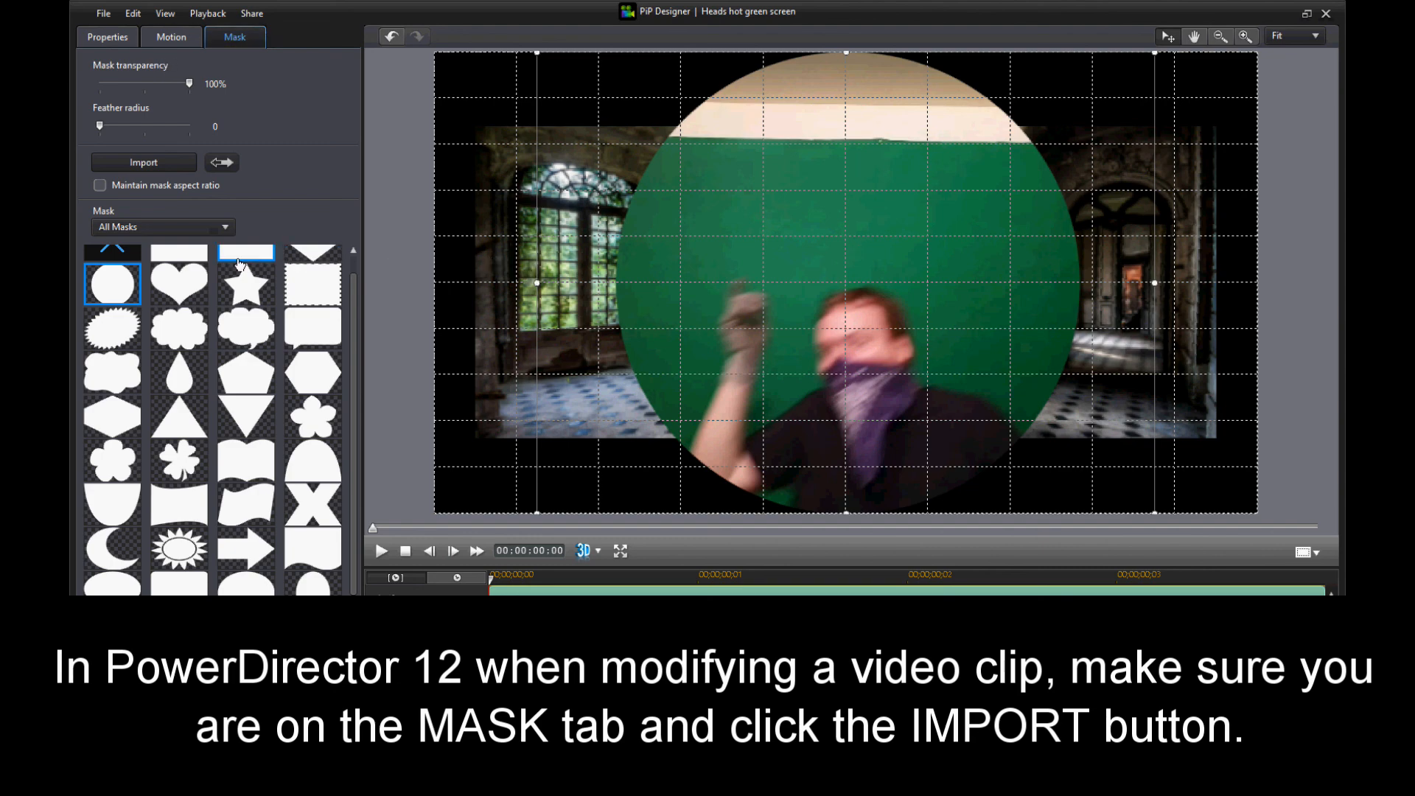
# - In PiP Designer, import house thingy.png from the custom masks folder as the mask for the green screen clip
pyautogui.click(143, 162)
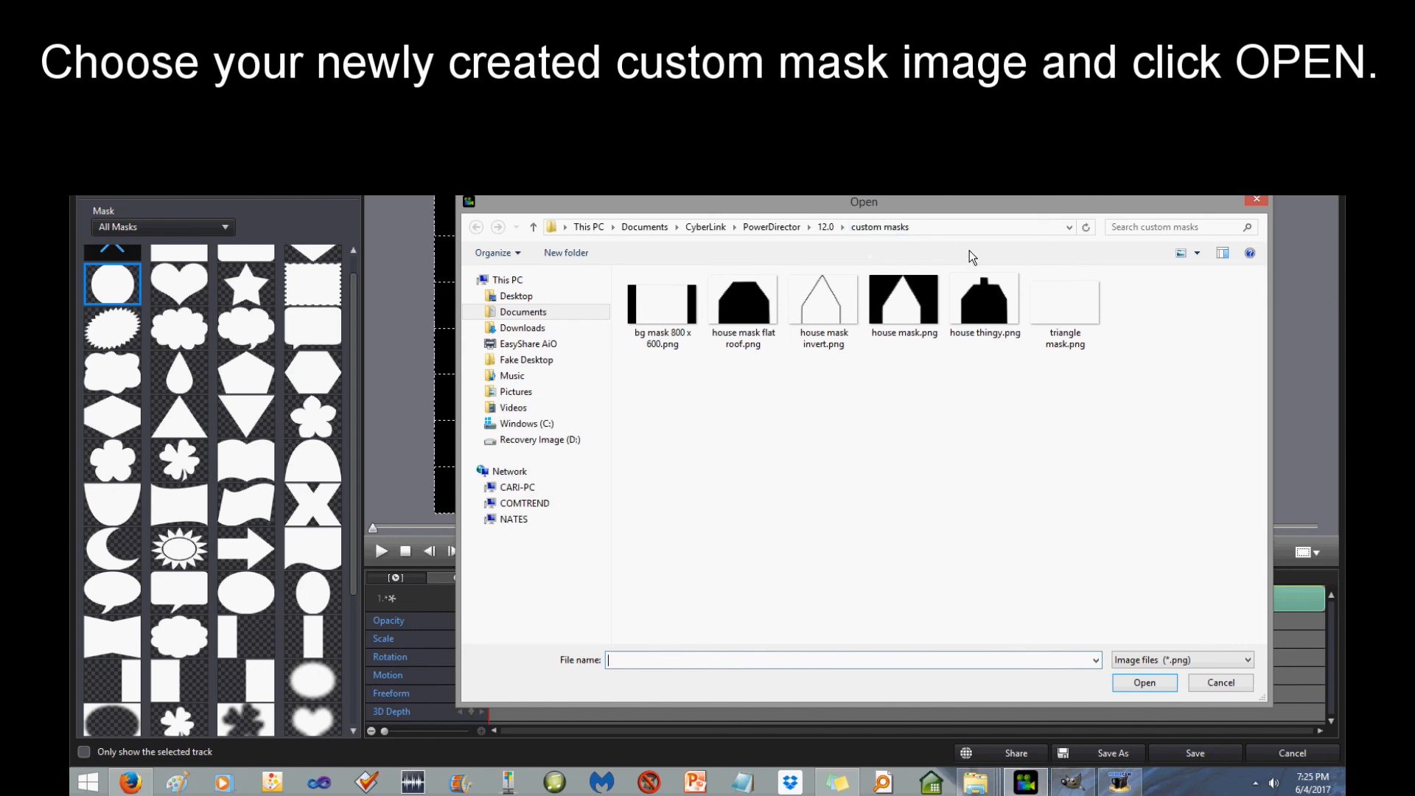
pyautogui.click(988, 319)
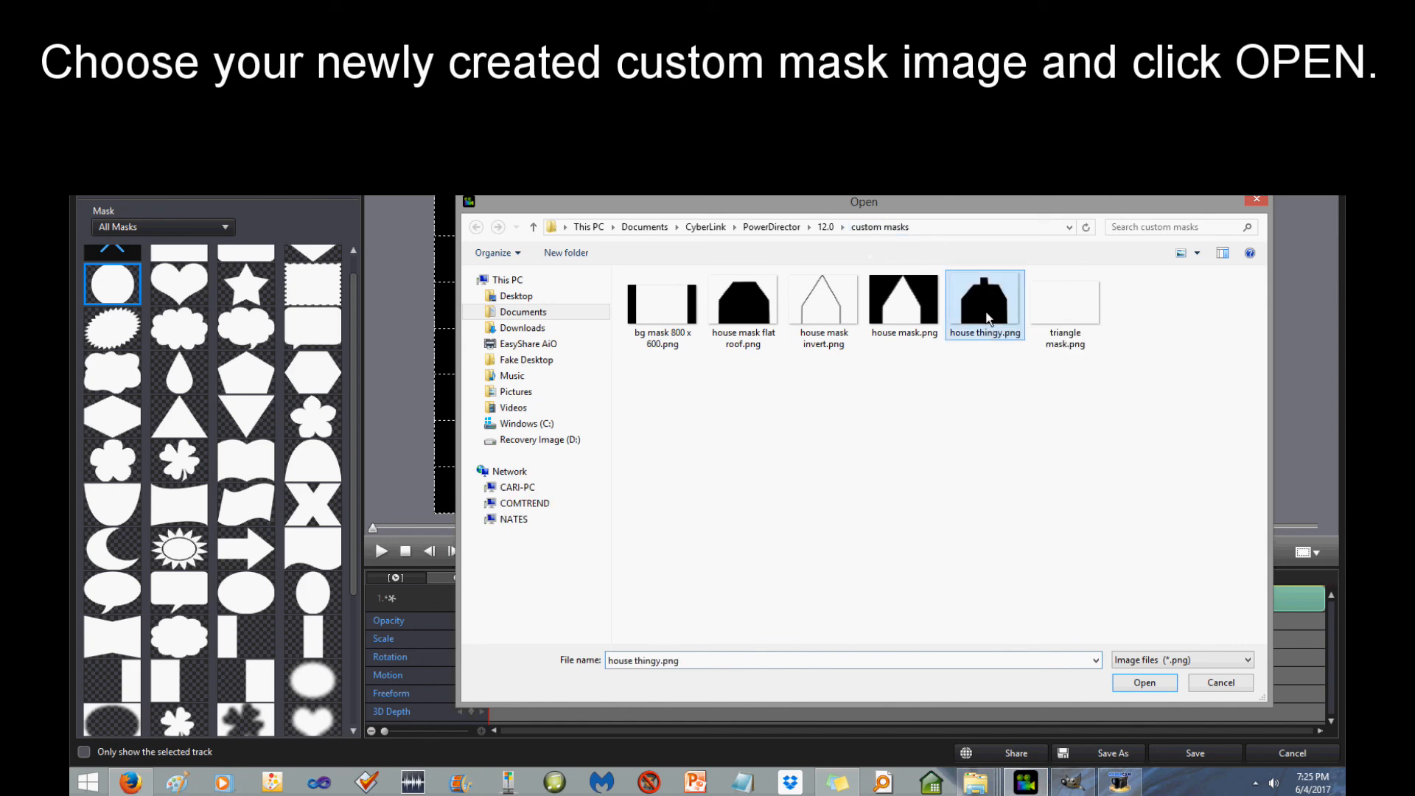
pyautogui.click(1163, 683)
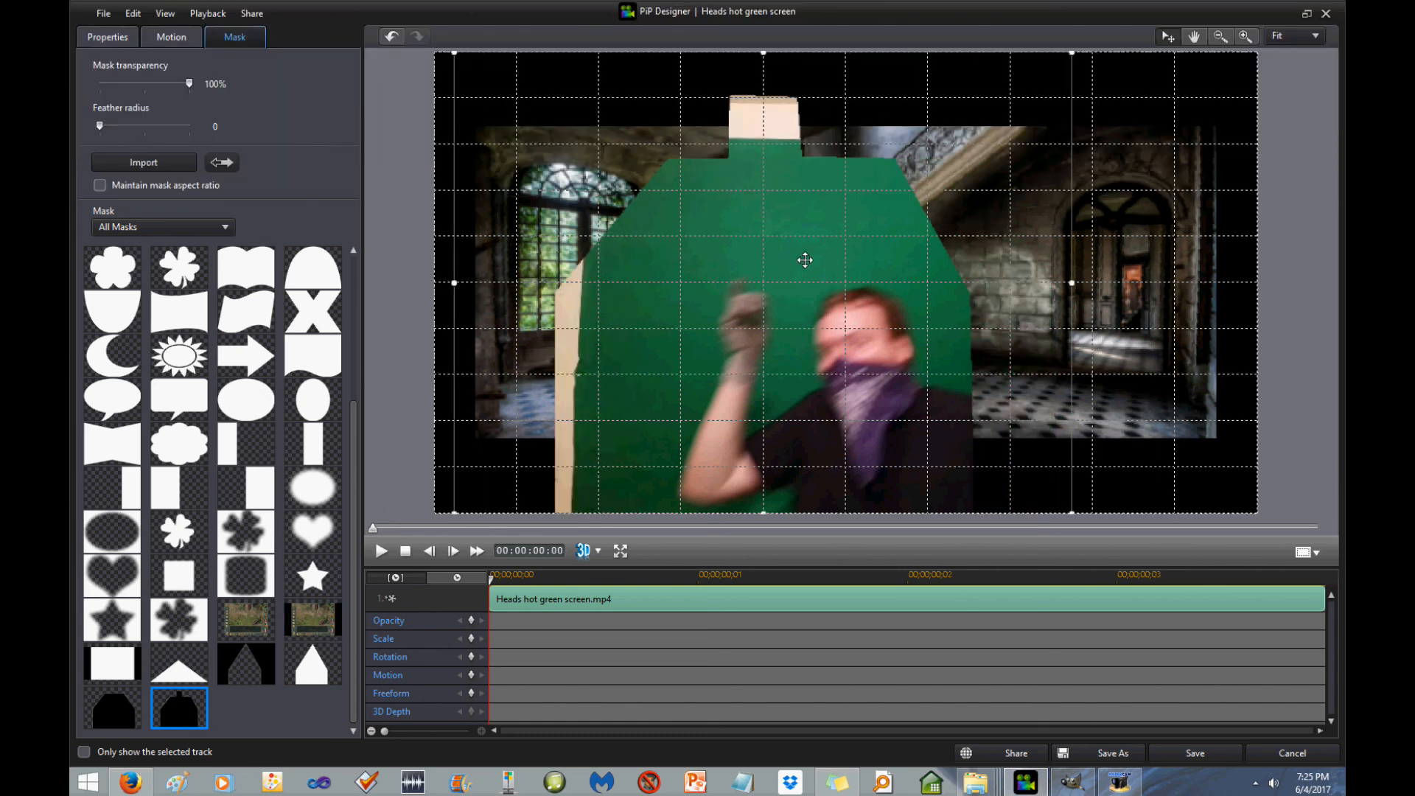
# - Centre the imported mask horizontally in the frame and lower its upper edge to cut out the pale wall above the green screen
pyautogui.moveTo(841, 257); pyautogui.dragTo(890, 253)
pyautogui.moveTo(848, 59); pyautogui.dragTo(837, 180)
pyautogui.click(204, 706)
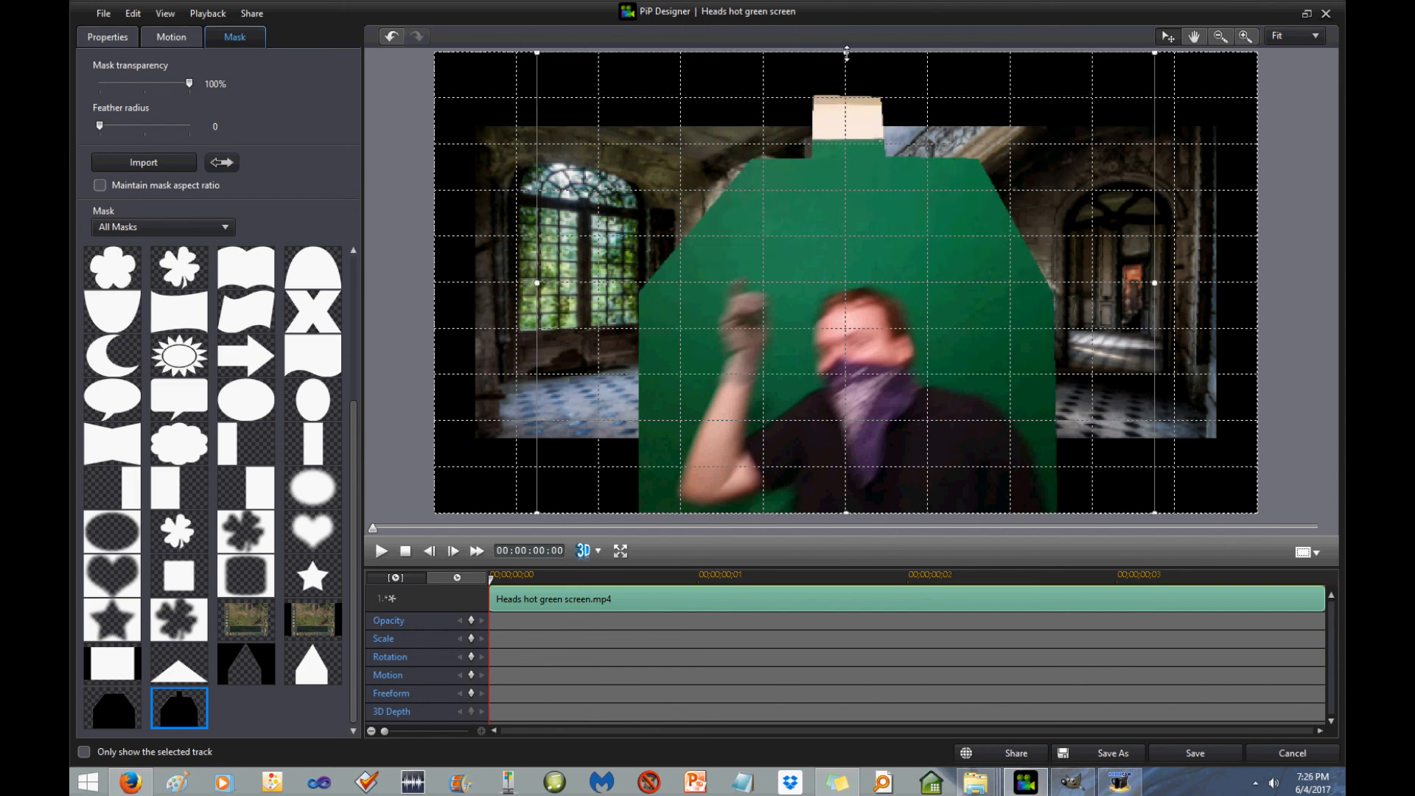
pyautogui.moveTo(848, 59); pyautogui.dragTo(846, 138)
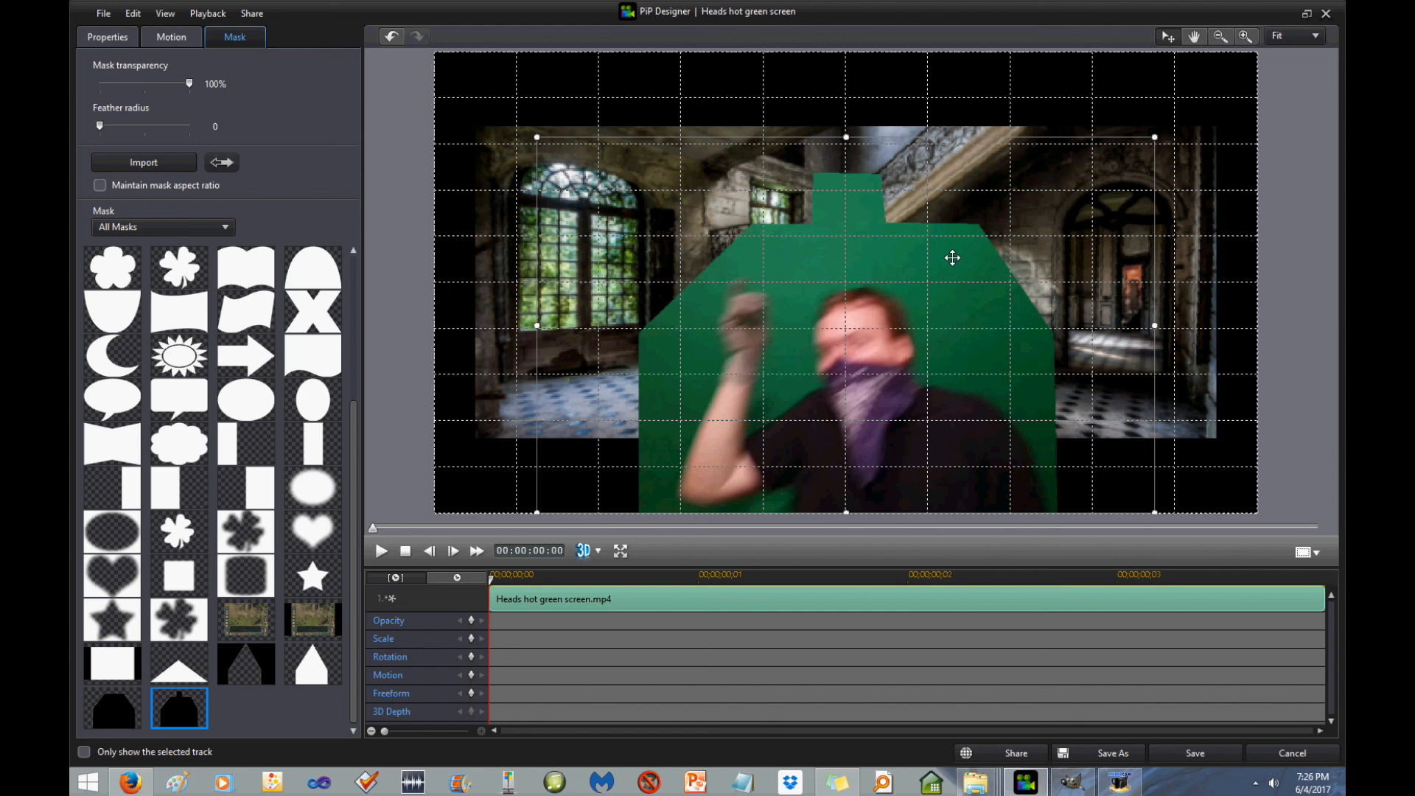